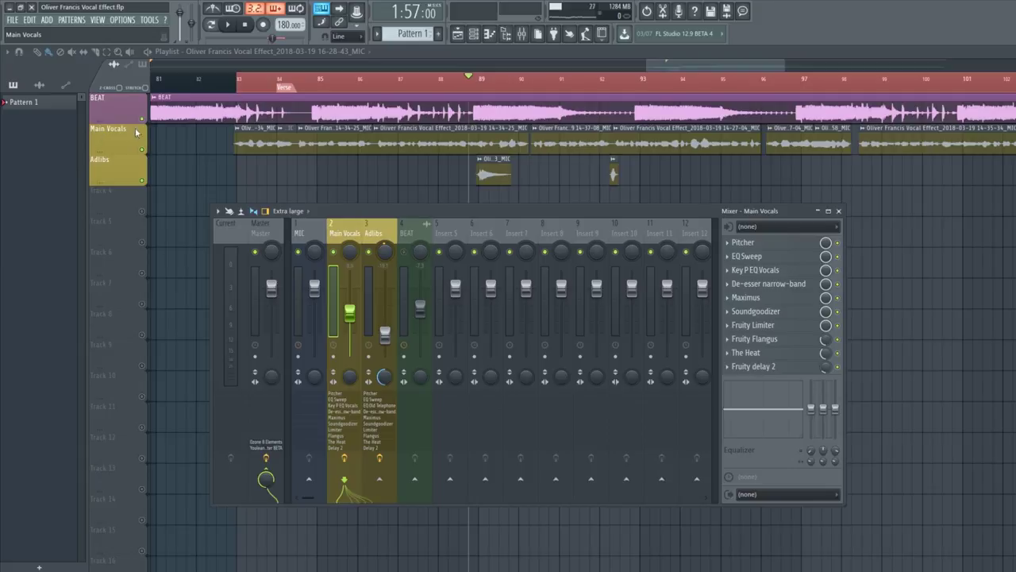
double_click(274, 146)
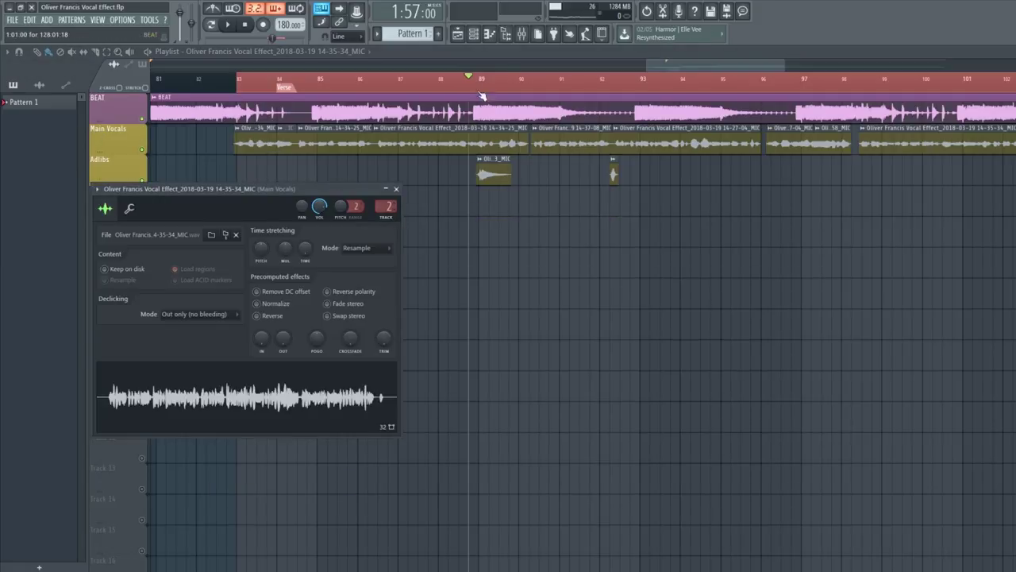
double_click(388, 208)
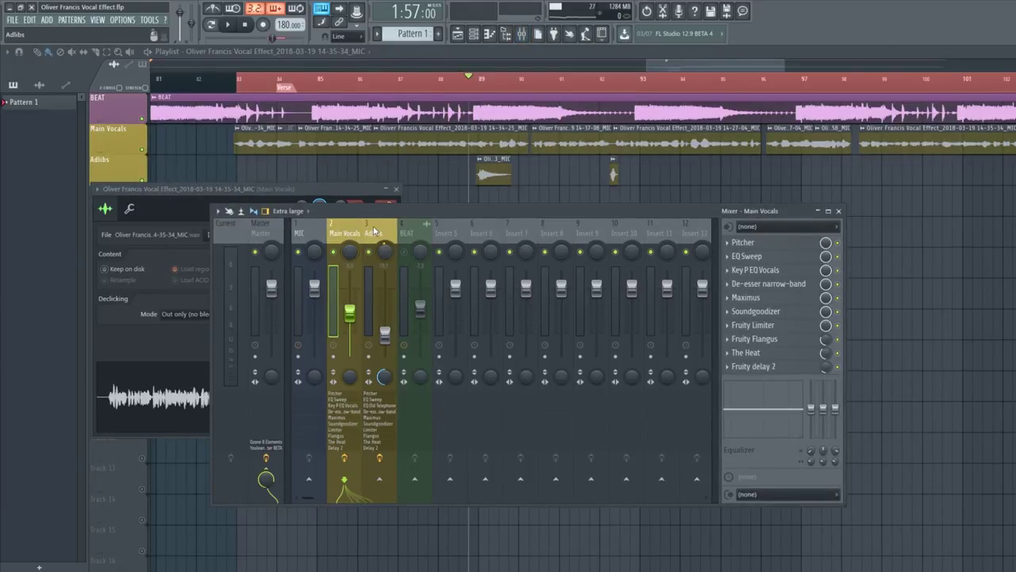
click(375, 232)
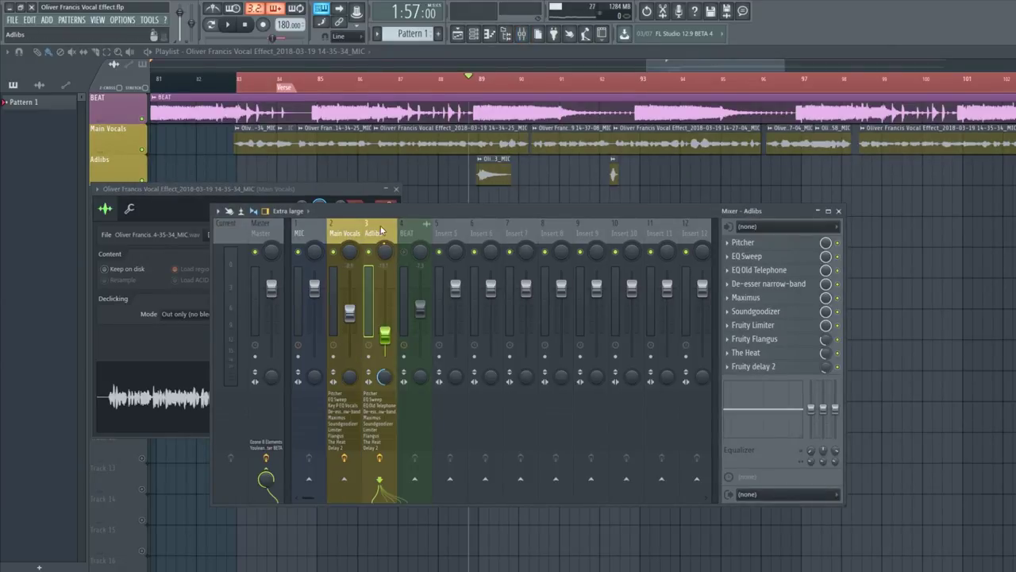
click(348, 231)
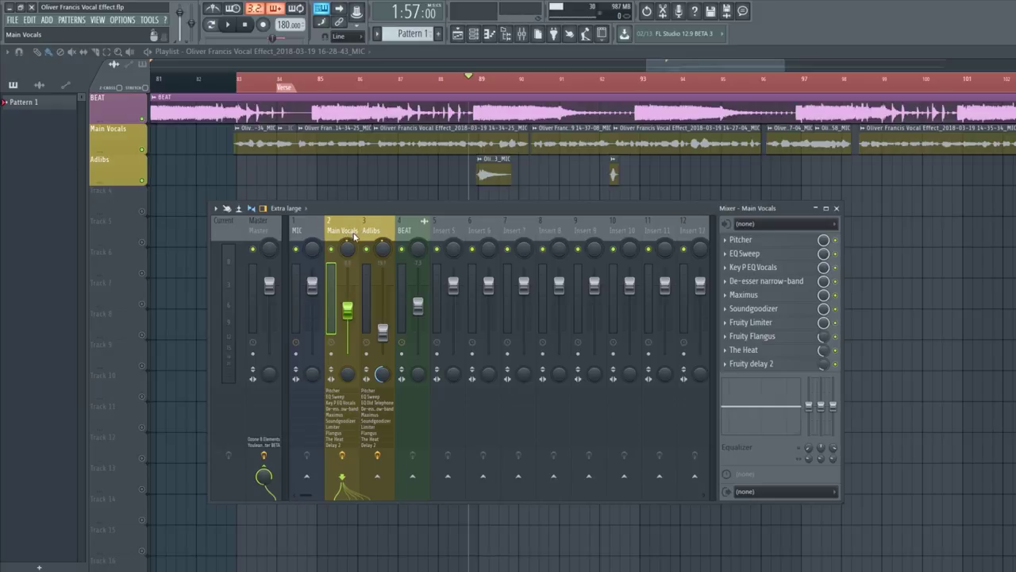
Step: Mute the BEAT and Adlibs inserts and bypass every effect on Main Vocals
click(403, 250)
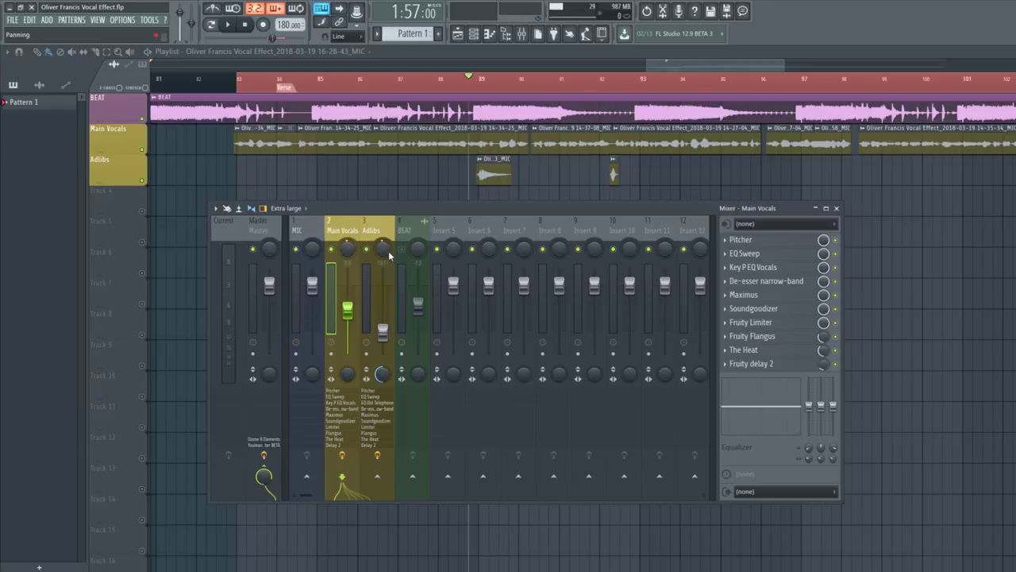
click(367, 249)
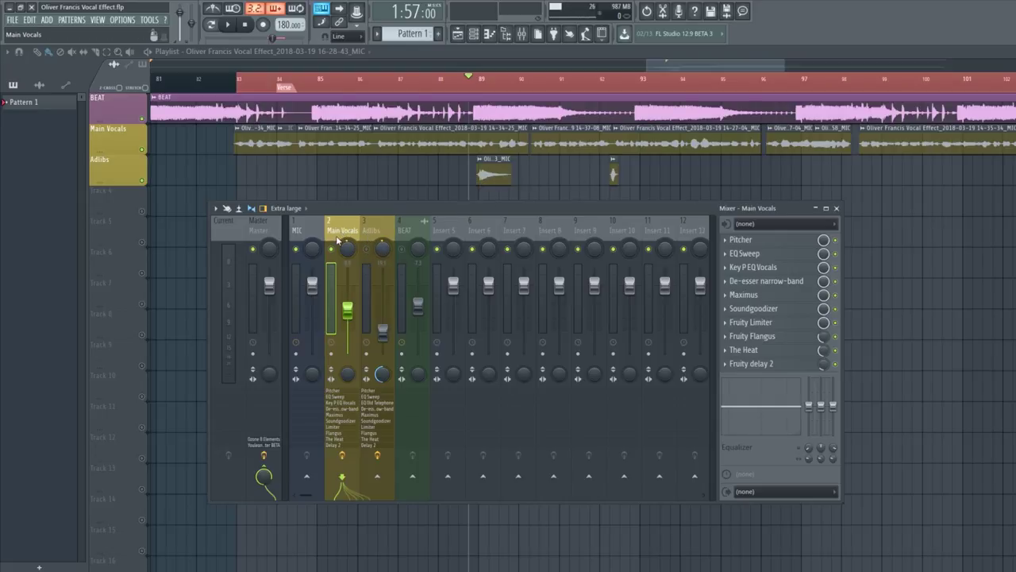
click(342, 457)
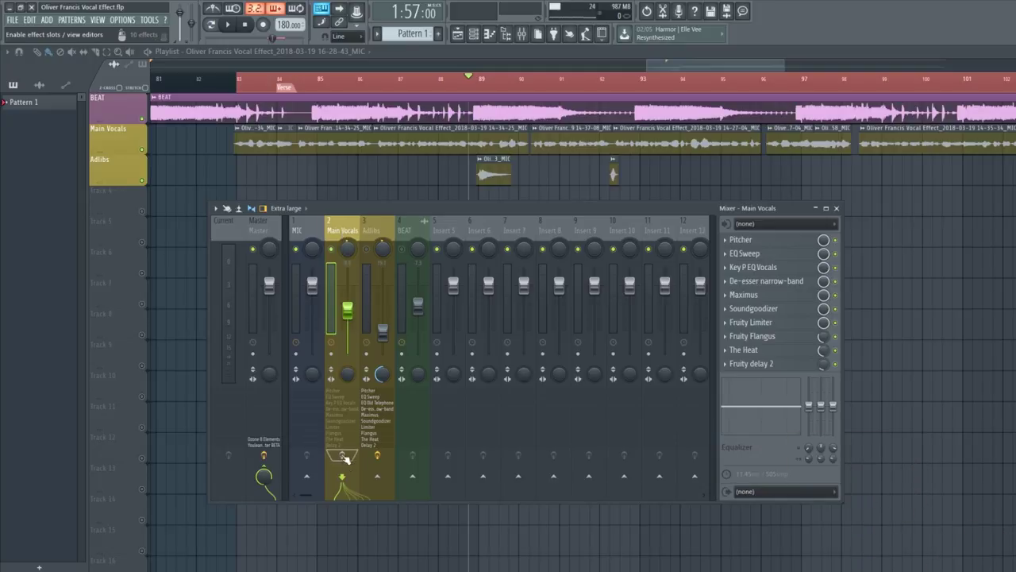
Step: Play and stop the dry Main Vocals, then bring up the Pitcher settings
key(space)
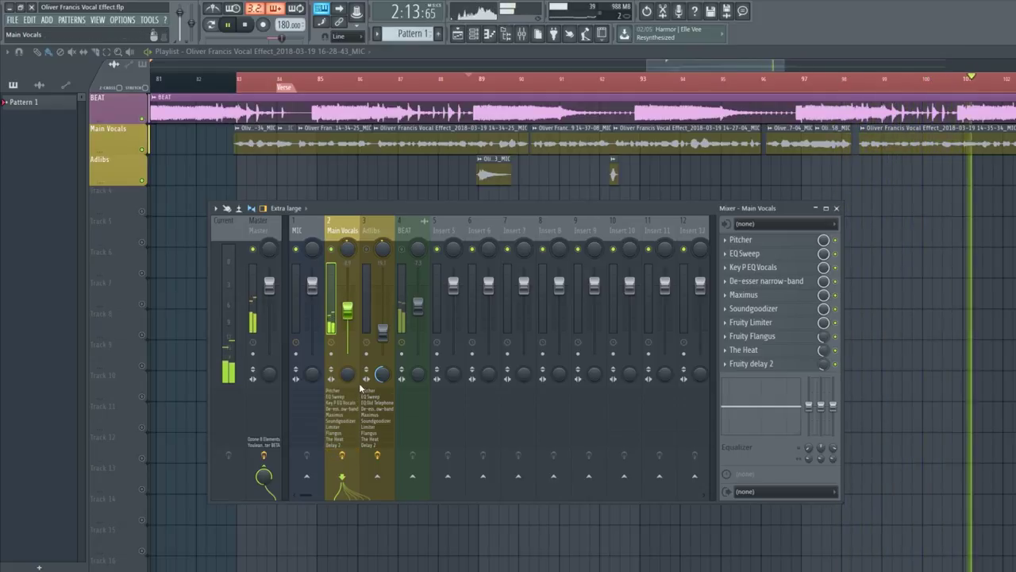
key(space)
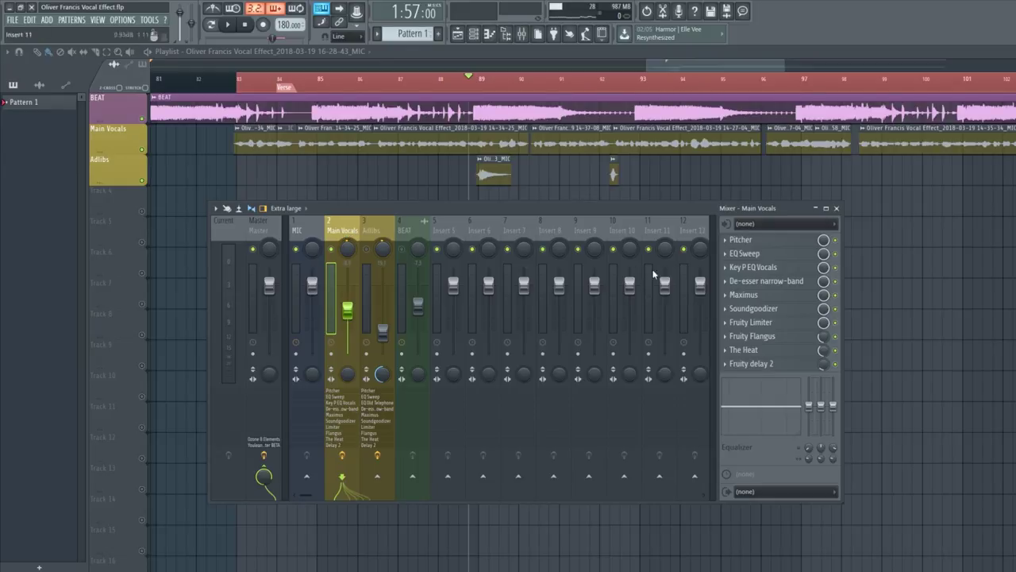
click(764, 245)
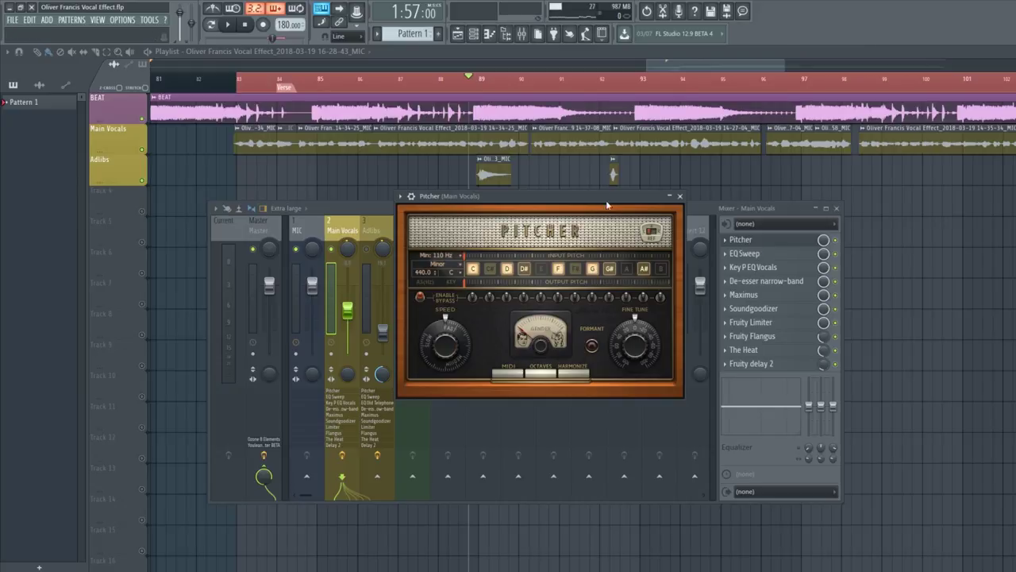
Step: Close Pitcher and switch off EQ Sweep, Key P EQ Vocals, De-esser, Maximus, Soundgoodizer and Fruity Limiter
drag(597, 194, 607, 212)
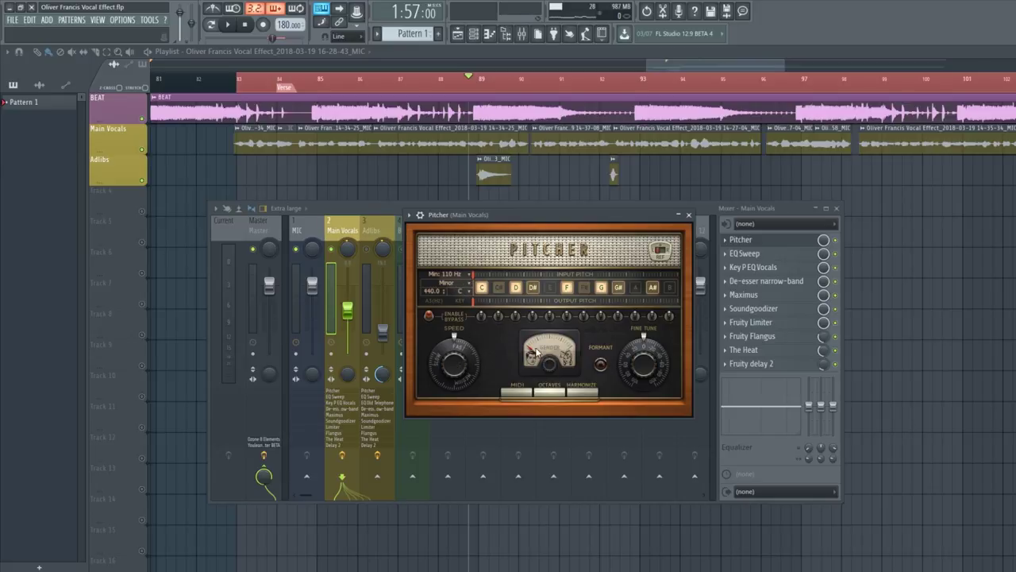
click(743, 239)
click(835, 253)
click(835, 267)
click(836, 281)
click(835, 295)
click(835, 308)
click(836, 322)
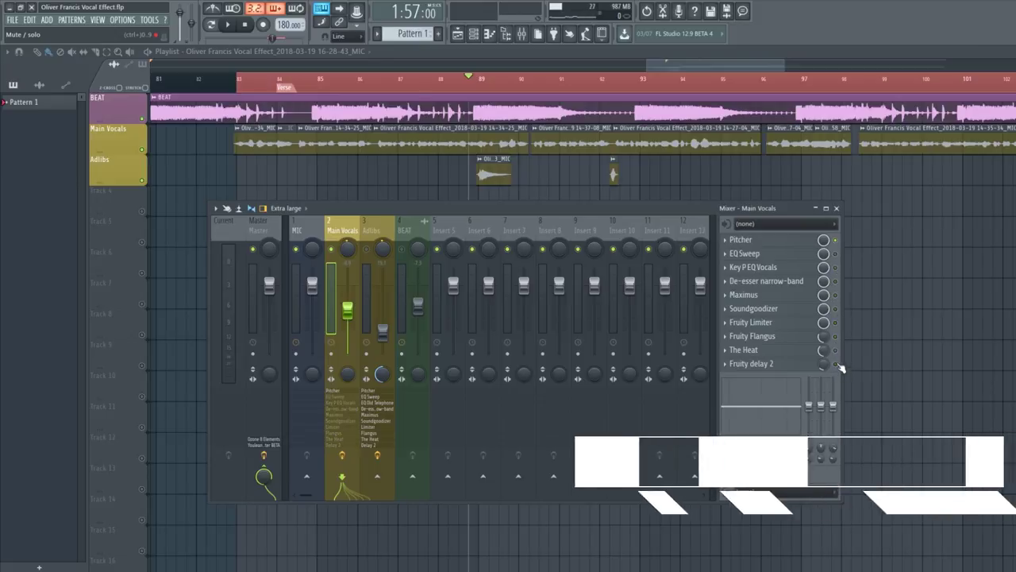
Step: Show the EQ Sweep Fruity Parametric EQ 2 window for Main Vocals and reposition it
click(768, 260)
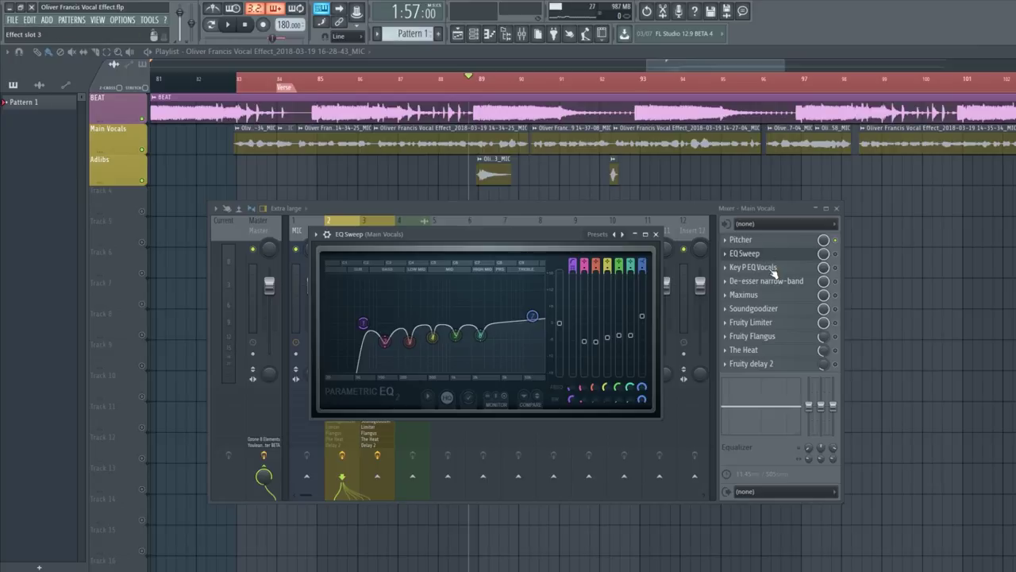
drag(542, 233, 546, 229)
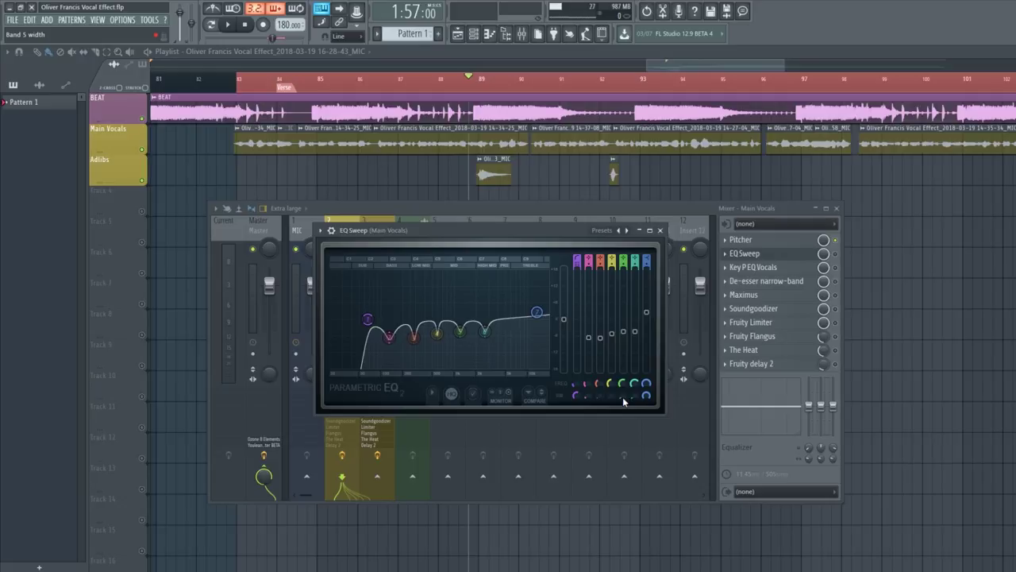
Step: Close EQ Sweep, then view and reposition the Key P EQ Vocals curve before closing it
click(744, 253)
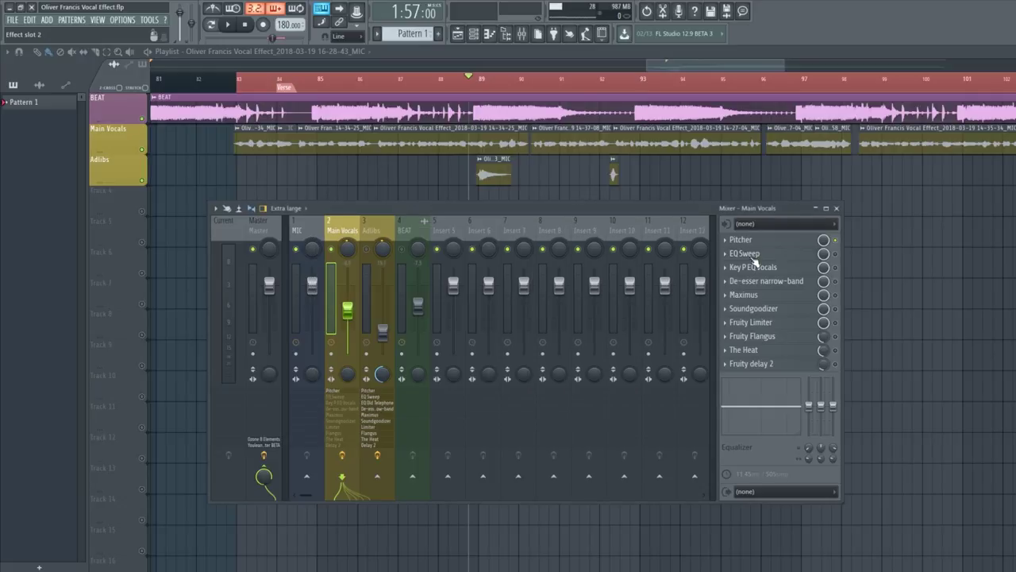
click(780, 268)
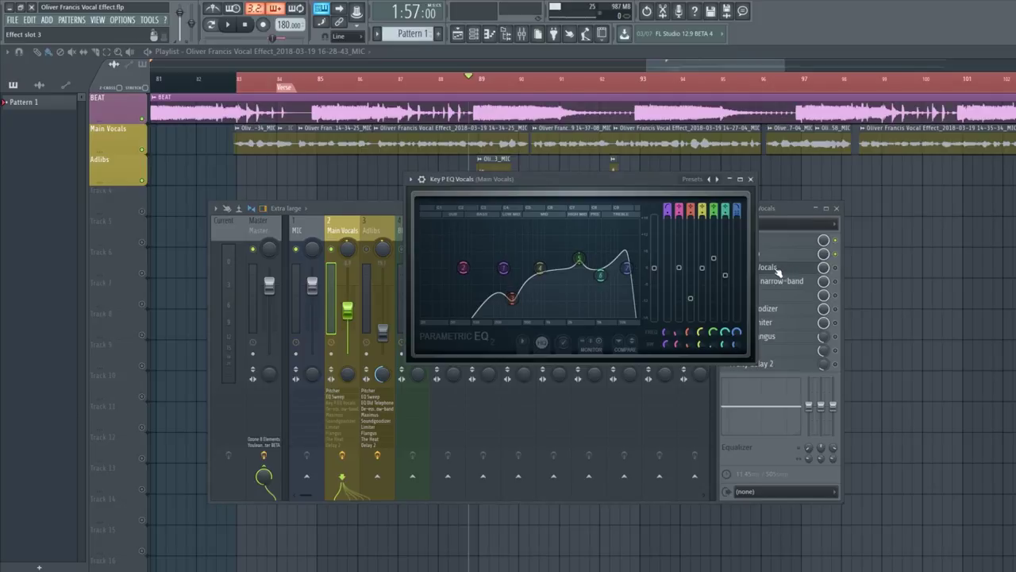
drag(617, 190, 493, 213)
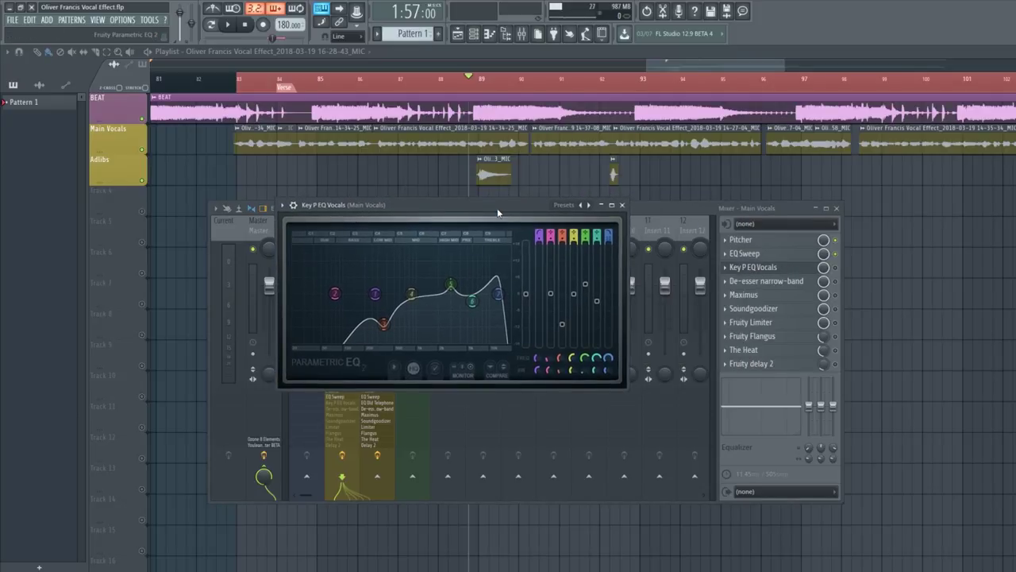
drag(503, 222, 522, 231)
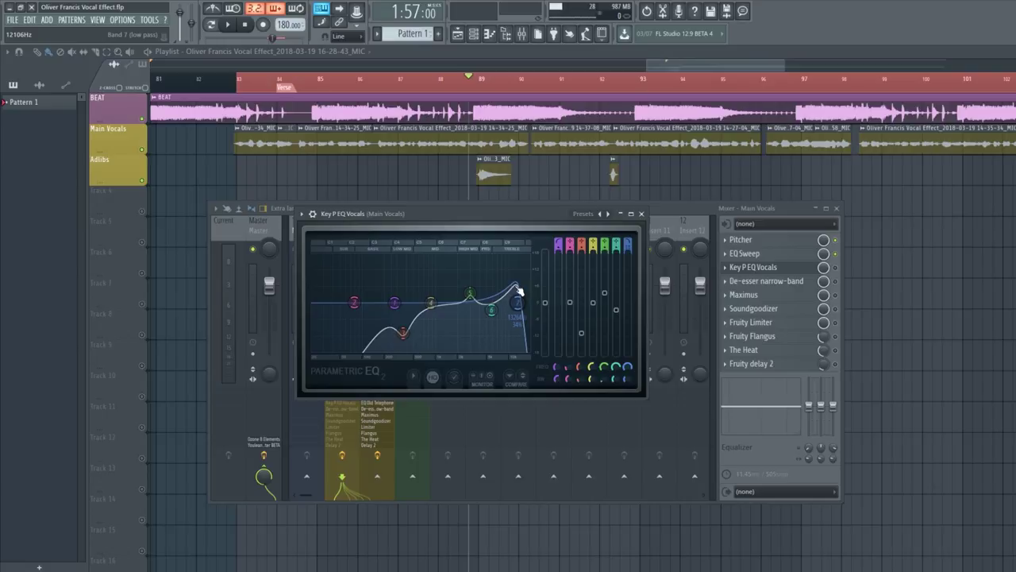
click(753, 267)
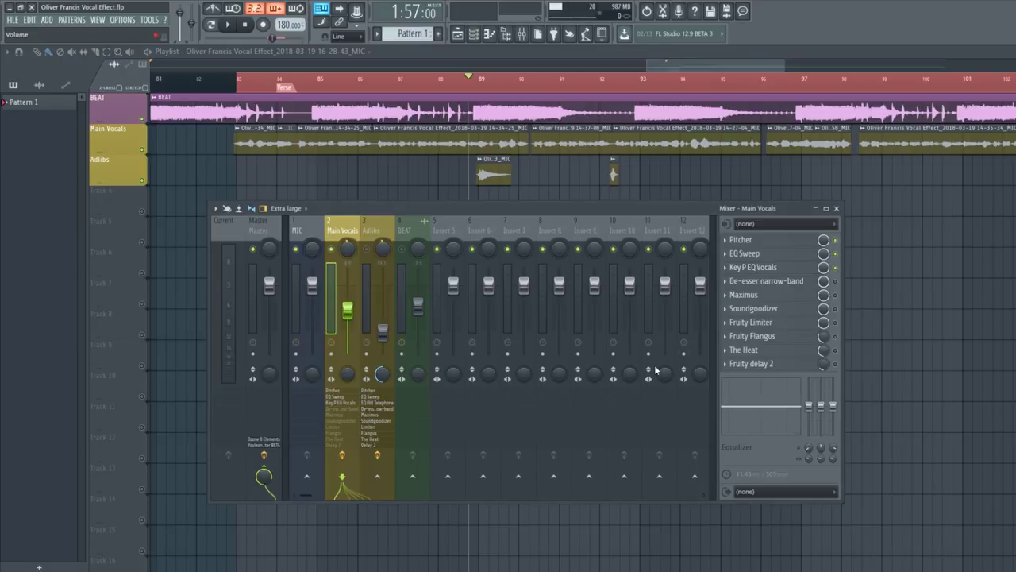
Step: Play and stop the song with Pitcher and both EQs active, then bring up the De-esser narrow-band
key(space)
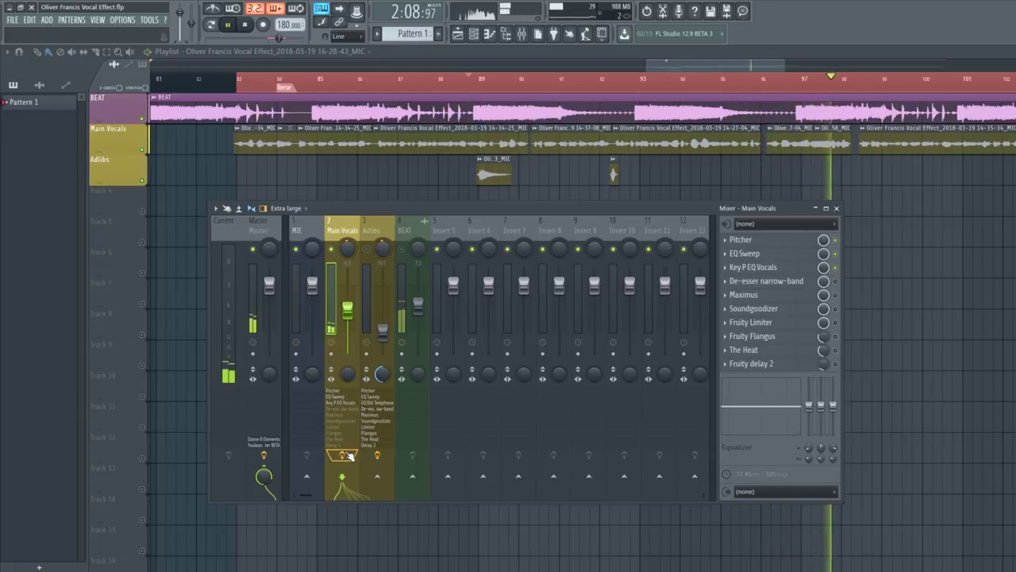
key(space)
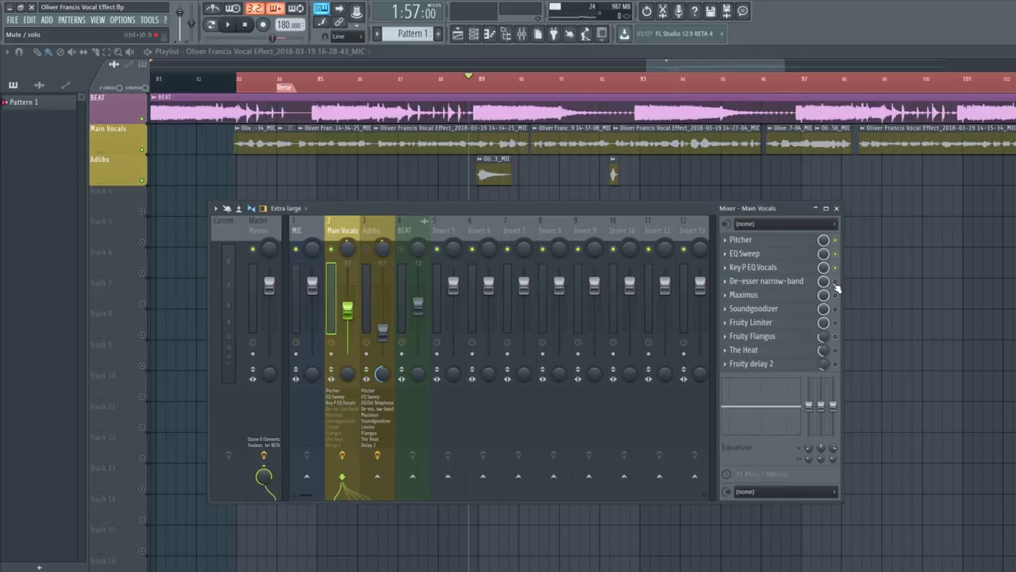
click(786, 282)
Step: Review the De-esser narrow-band window and its preset list, close it, and bring up Maximus
click(789, 284)
click(765, 282)
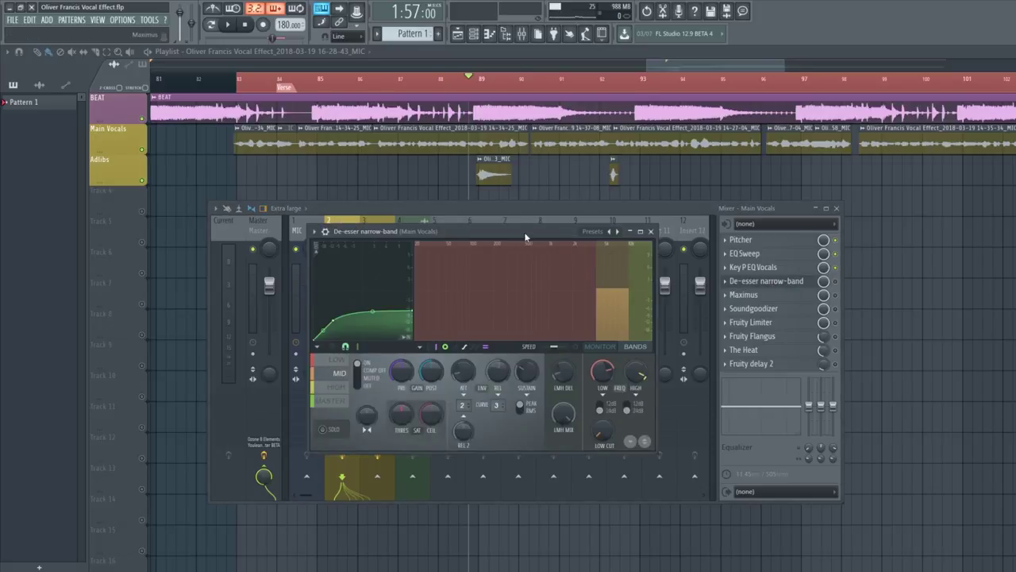
drag(531, 231, 492, 233)
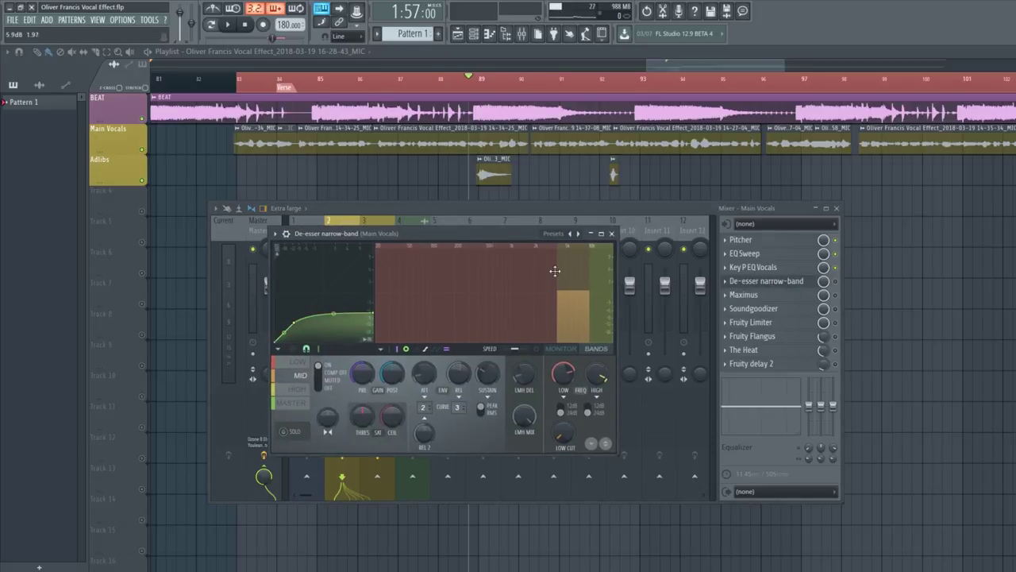
right_click(569, 235)
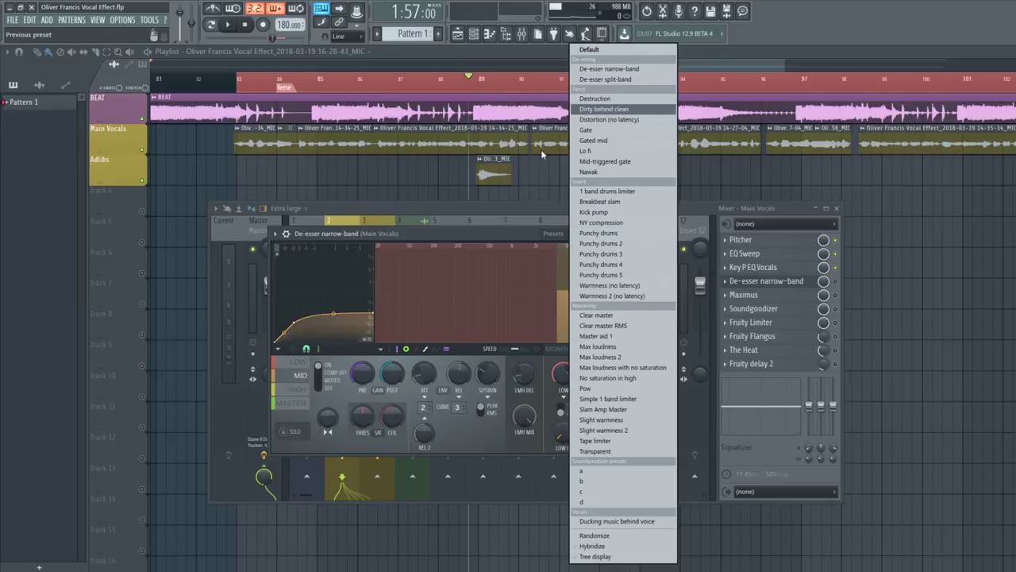
click(489, 230)
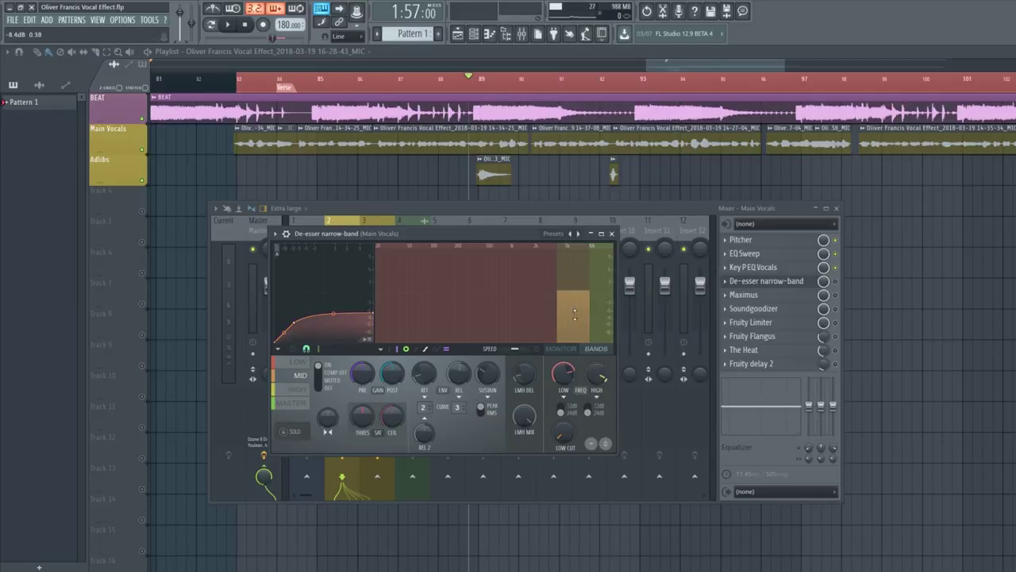
click(611, 233)
click(747, 295)
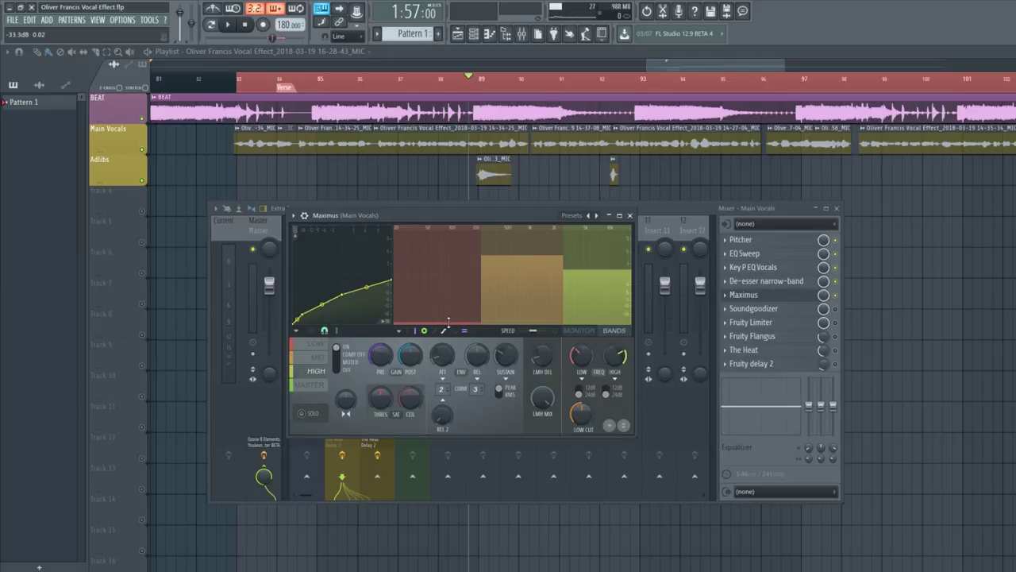
Step: Inspect the Maximus LOW, MID and HIGH band curves, then close its window
click(311, 348)
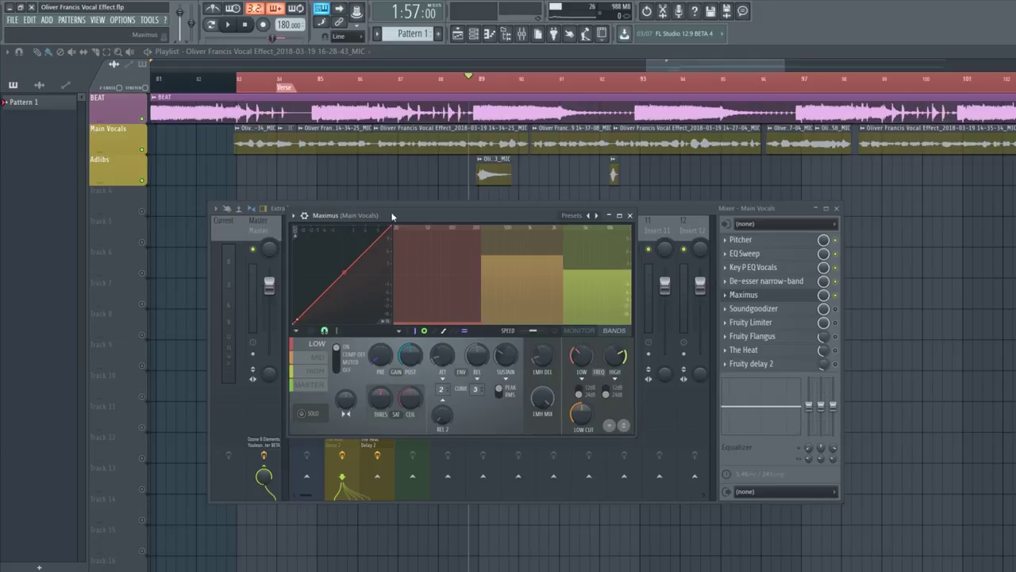
click(317, 357)
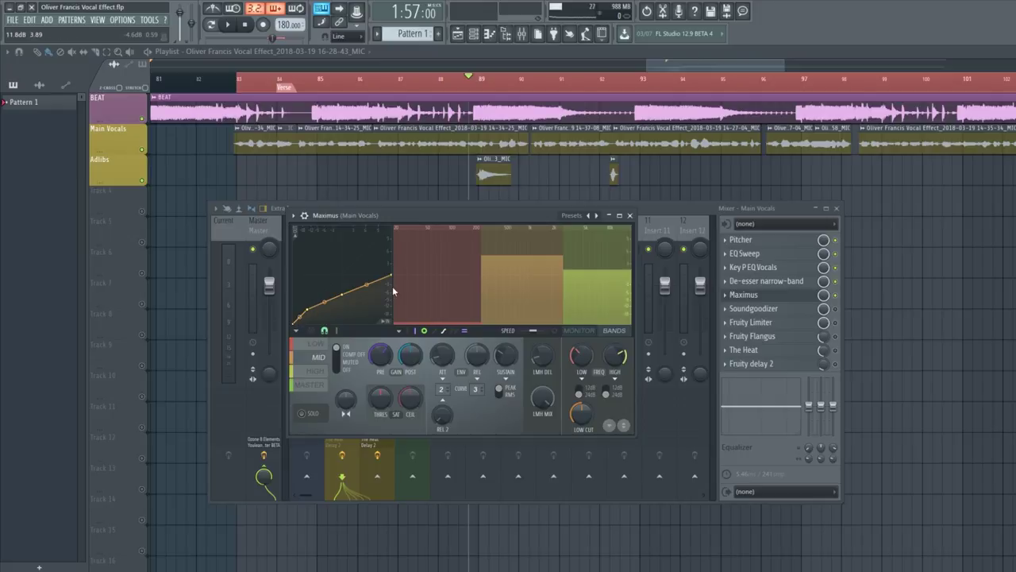
click(316, 371)
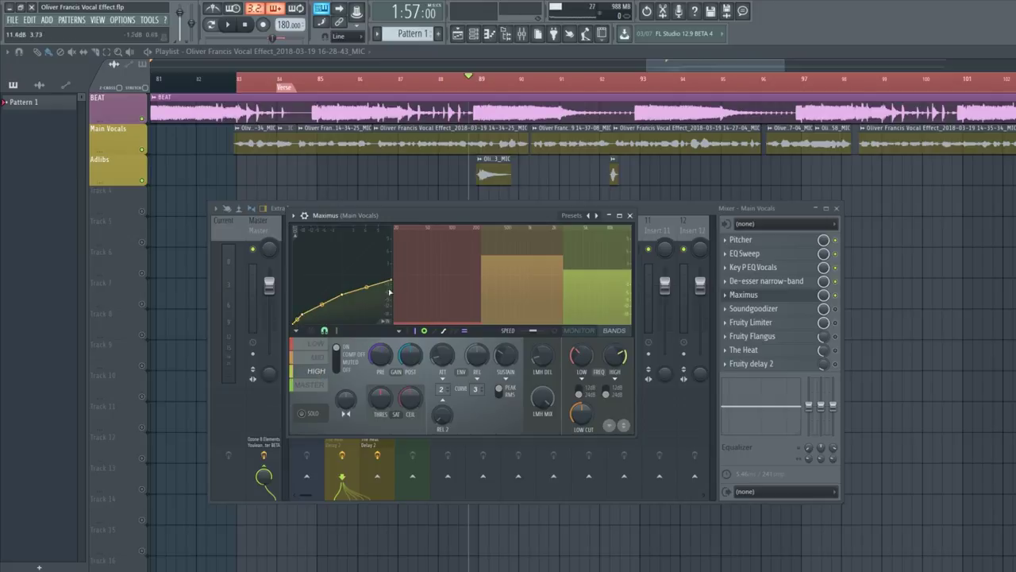
click(790, 290)
Step: A/B the De-esser and Maximus during playback, leaving them enabled, and close Maximus
click(835, 281)
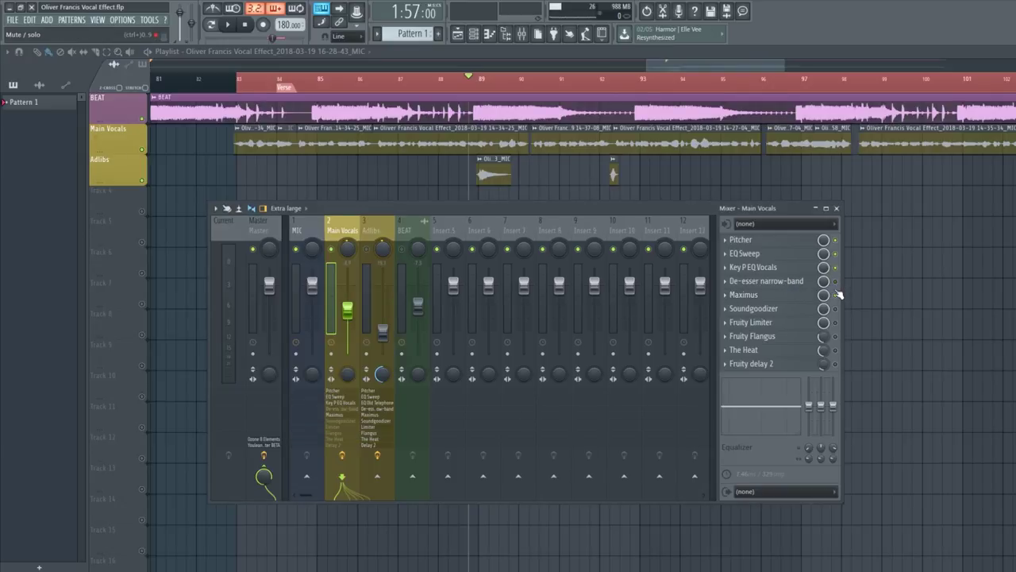
click(835, 281)
key(space)
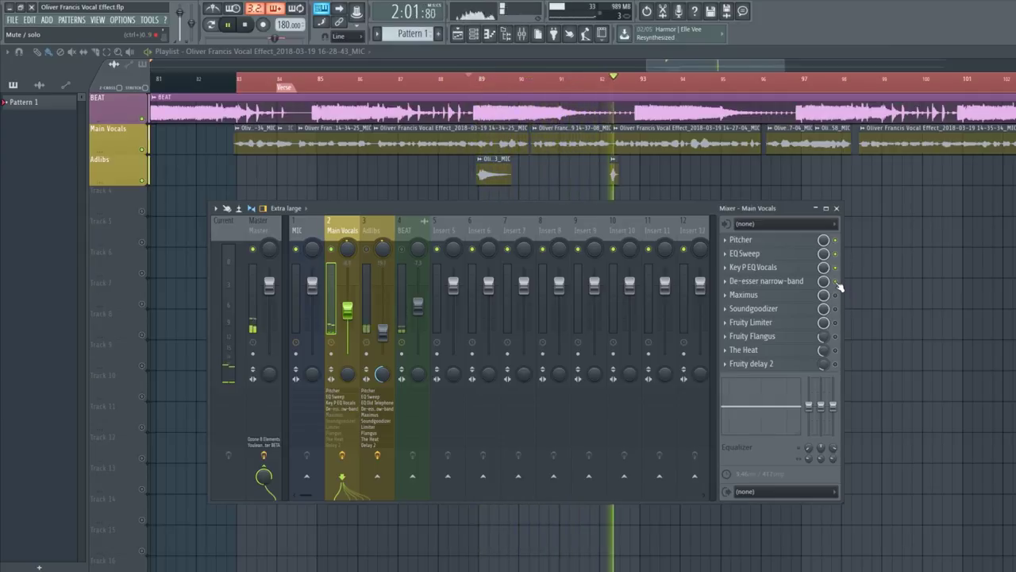
click(835, 282)
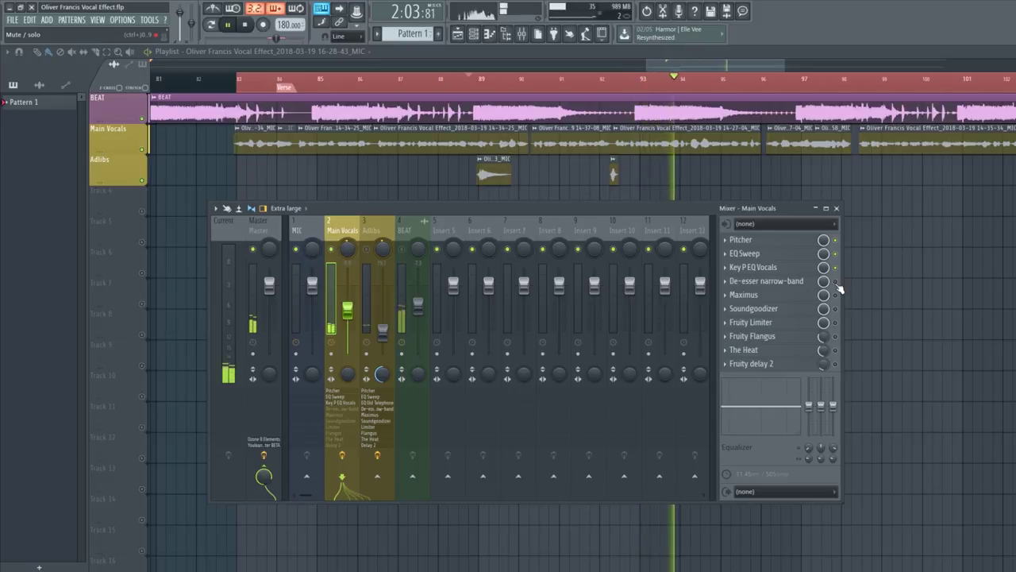
click(835, 295)
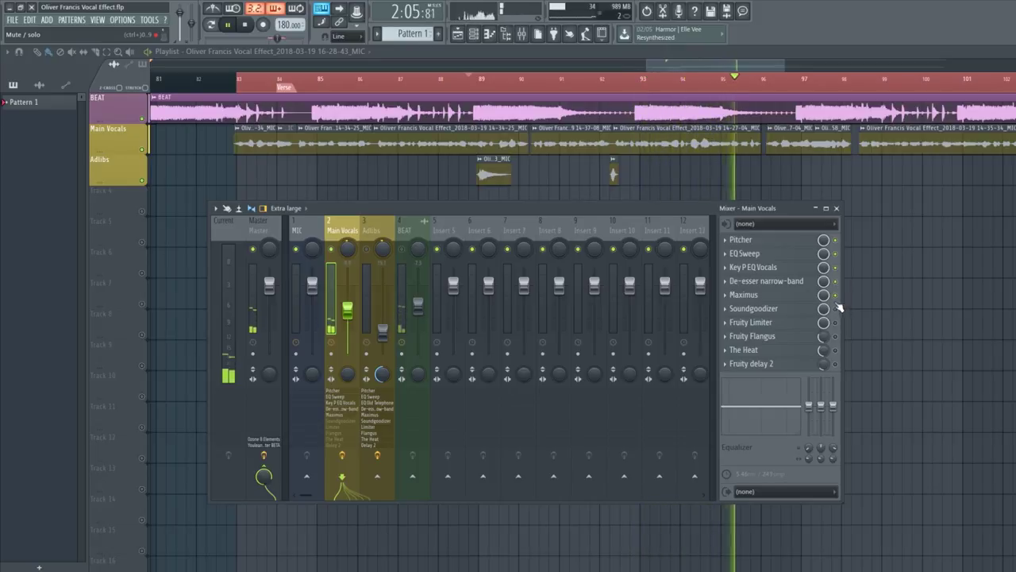
key(space)
click(744, 295)
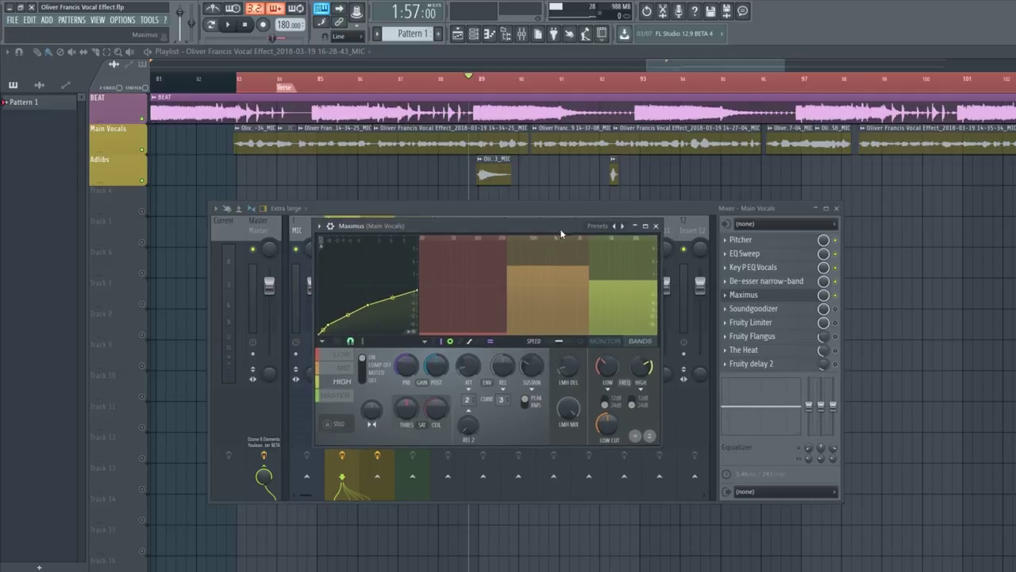
click(658, 225)
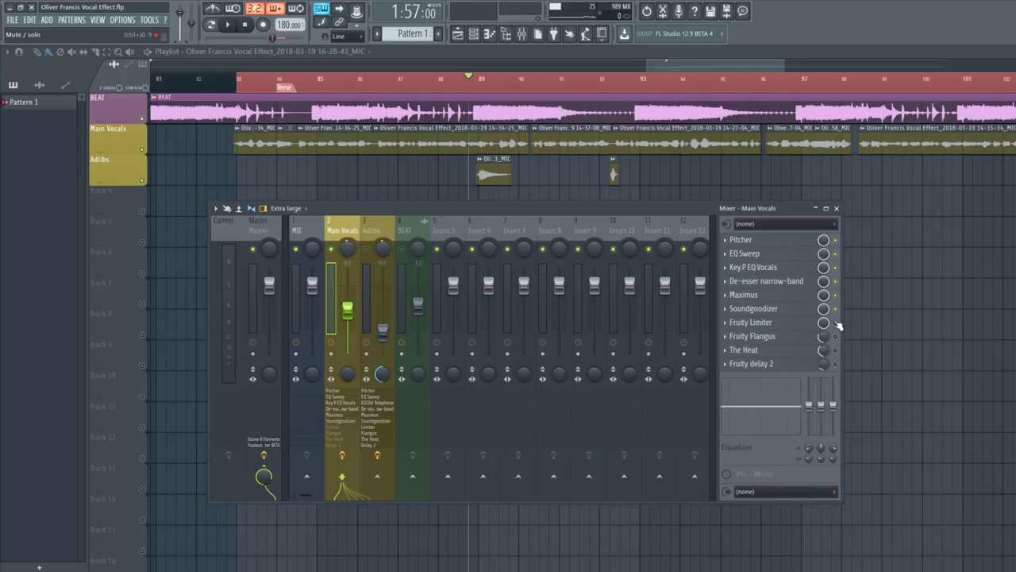
Step: Bring up the Soundgoodizer window (mode A) on Main Vocals and move it lower
click(754, 308)
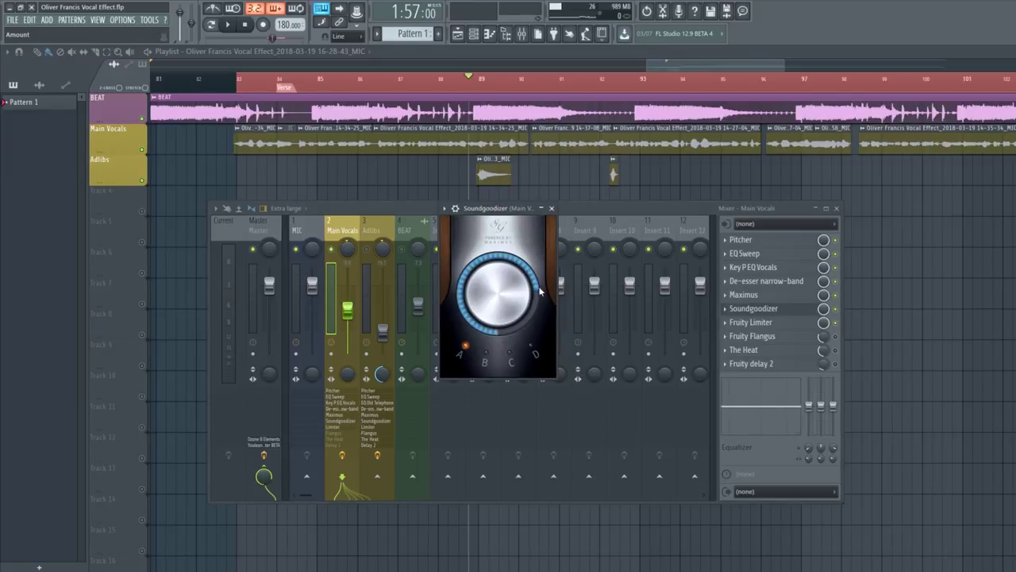
click(767, 312)
click(767, 312)
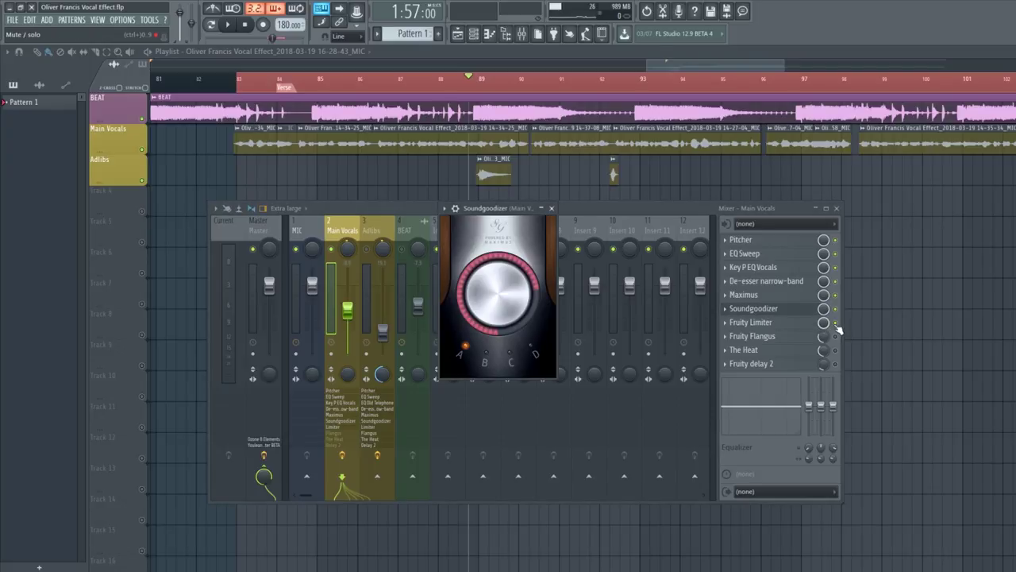
click(802, 309)
click(800, 312)
drag(491, 209, 493, 222)
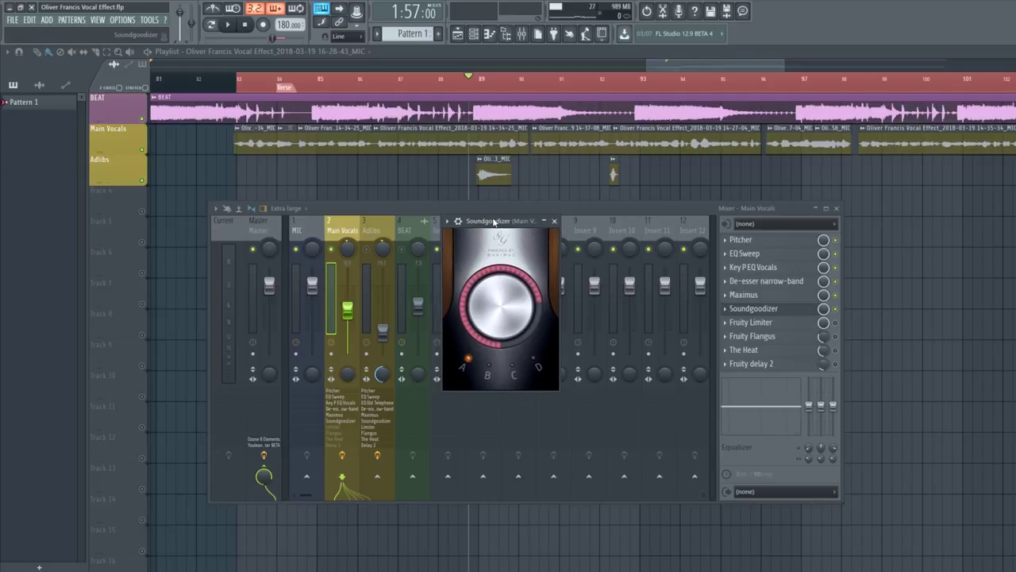
drag(494, 223, 494, 228)
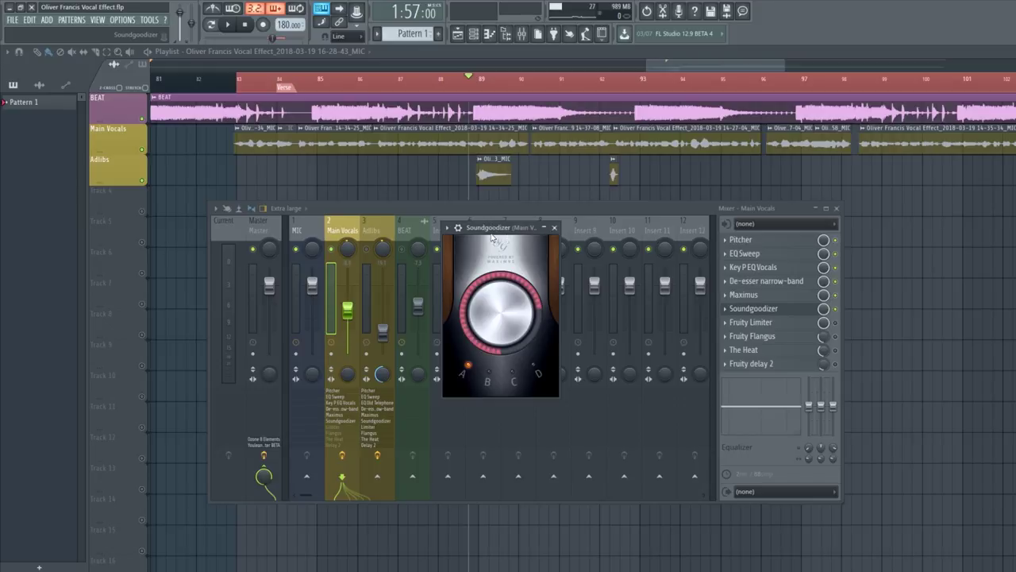
Step: Listen to the Soundgoodizer effect during playback, stop, and reopen its settings
key(space)
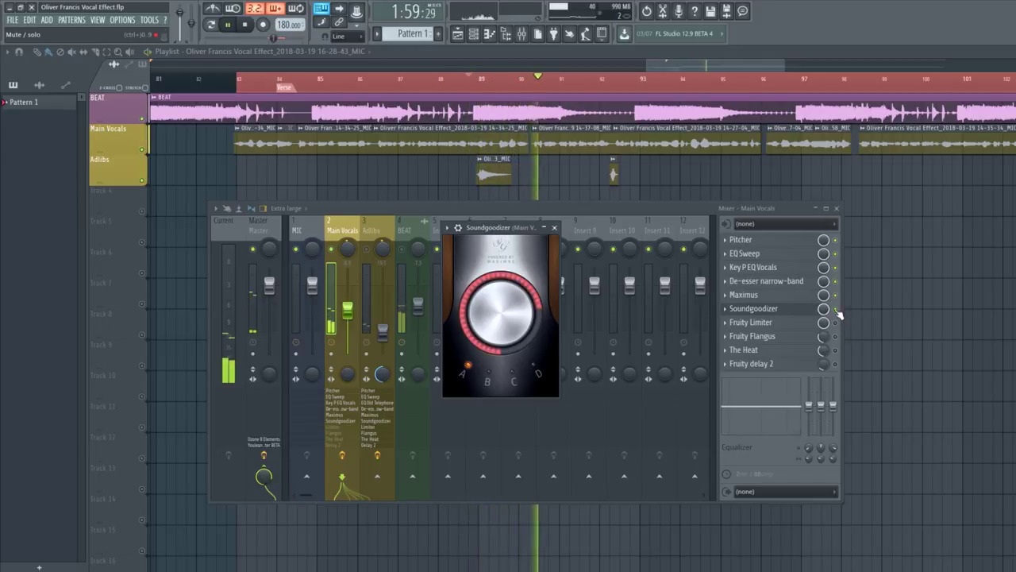
key(Escape)
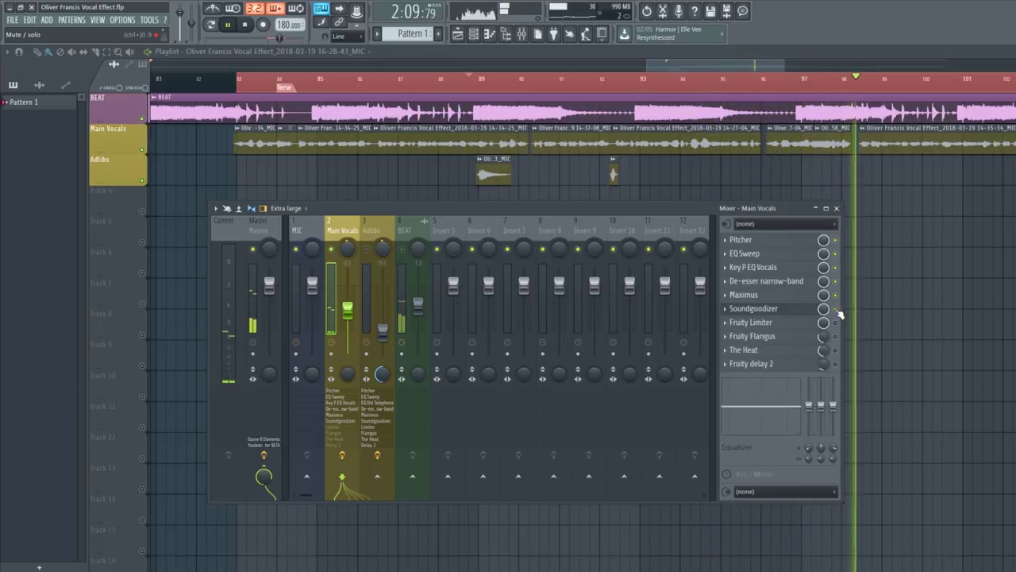
key(space)
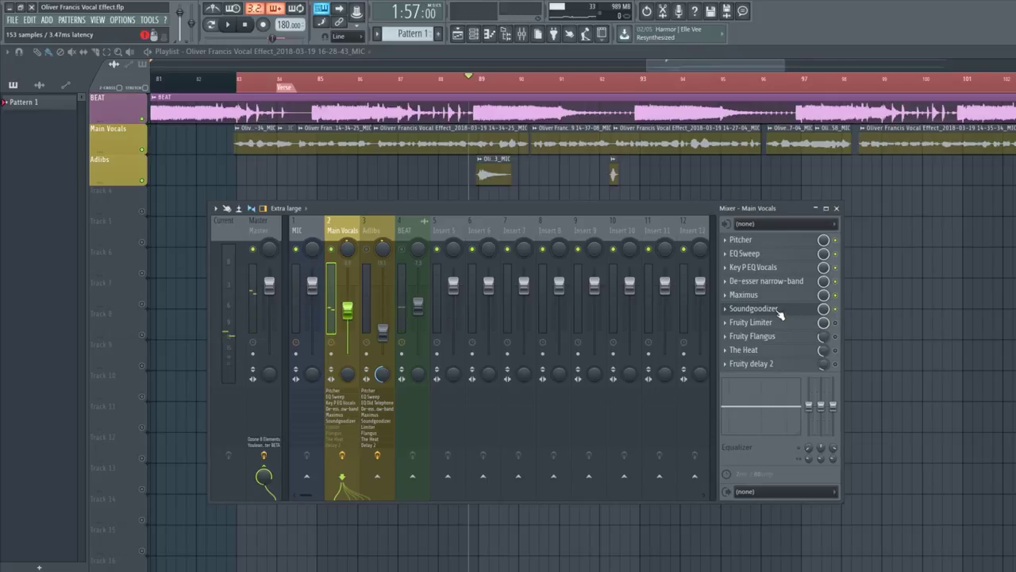
click(777, 311)
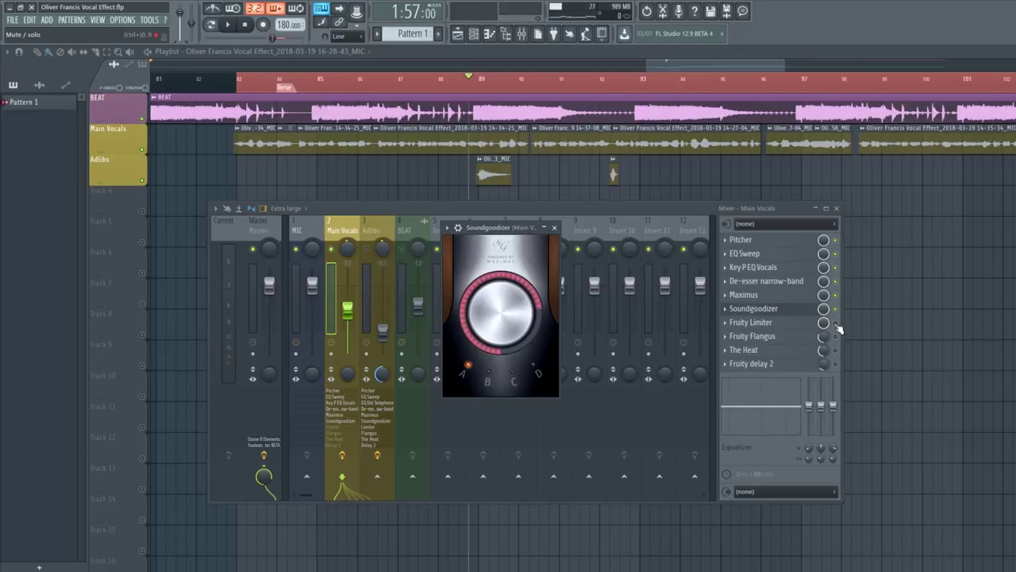
Step: Set Fruity Limiter GAIN to 3.0dB and compressor release to 115.33ms, closing Limiter and Soundgoodizer
click(750, 323)
drag(587, 230, 562, 226)
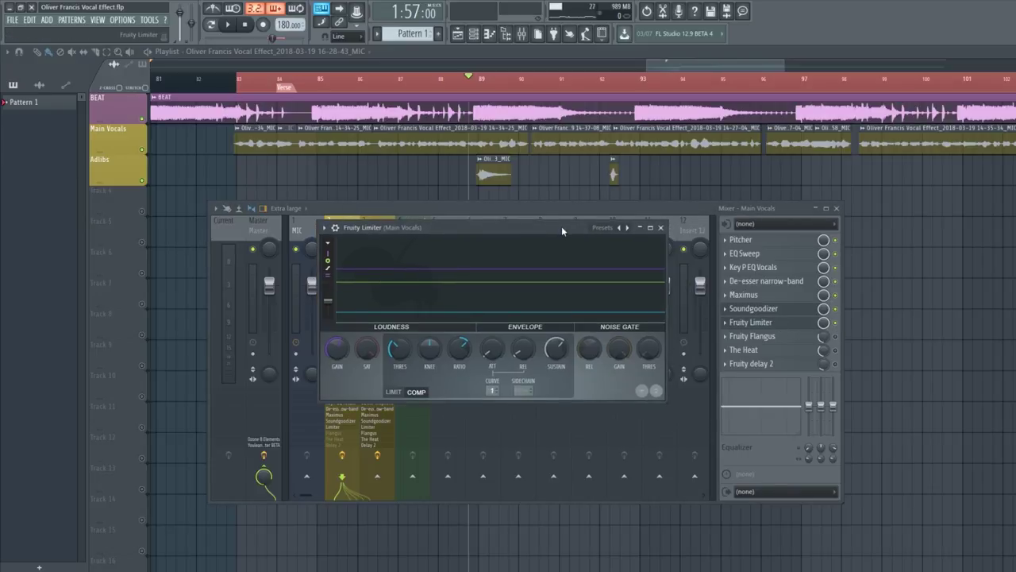
click(393, 391)
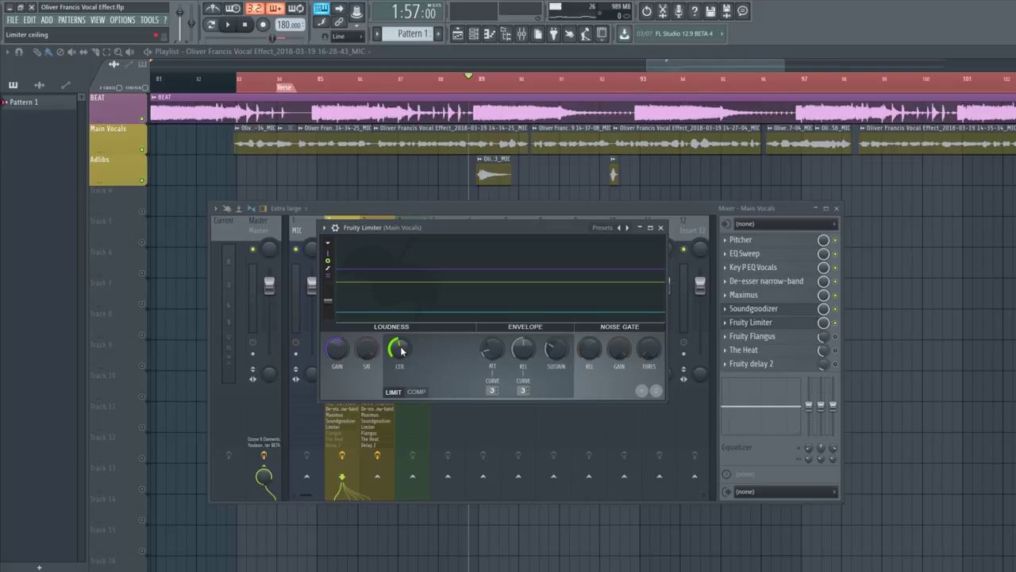
click(416, 392)
drag(336, 349, 399, 352)
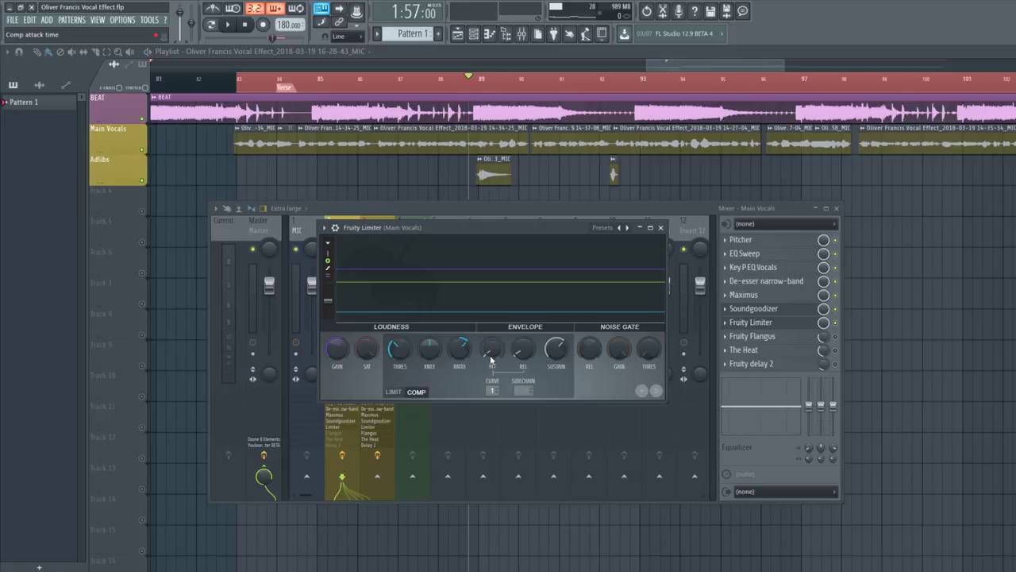
drag(523, 355, 523, 343)
click(661, 227)
click(775, 309)
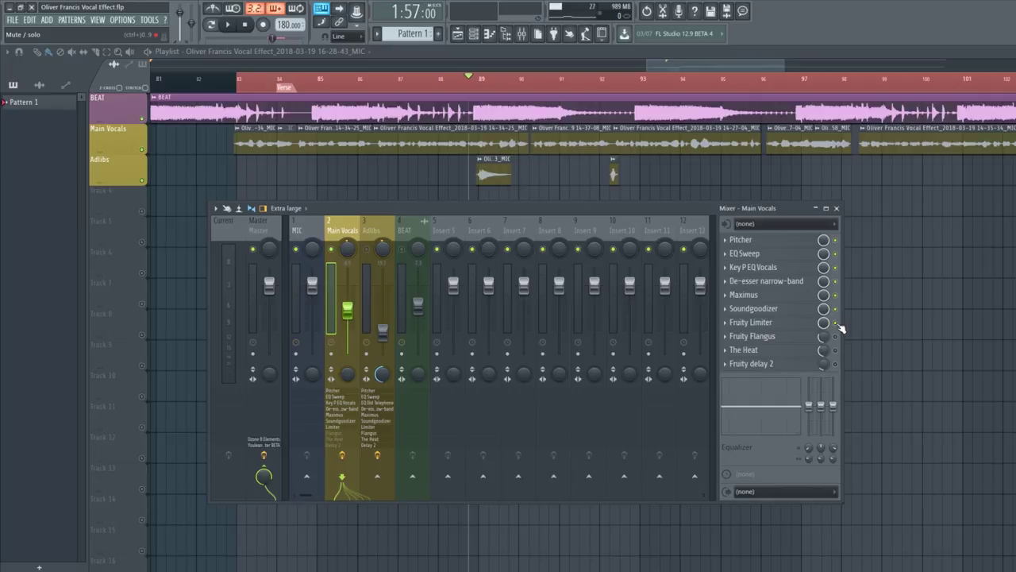
key(space)
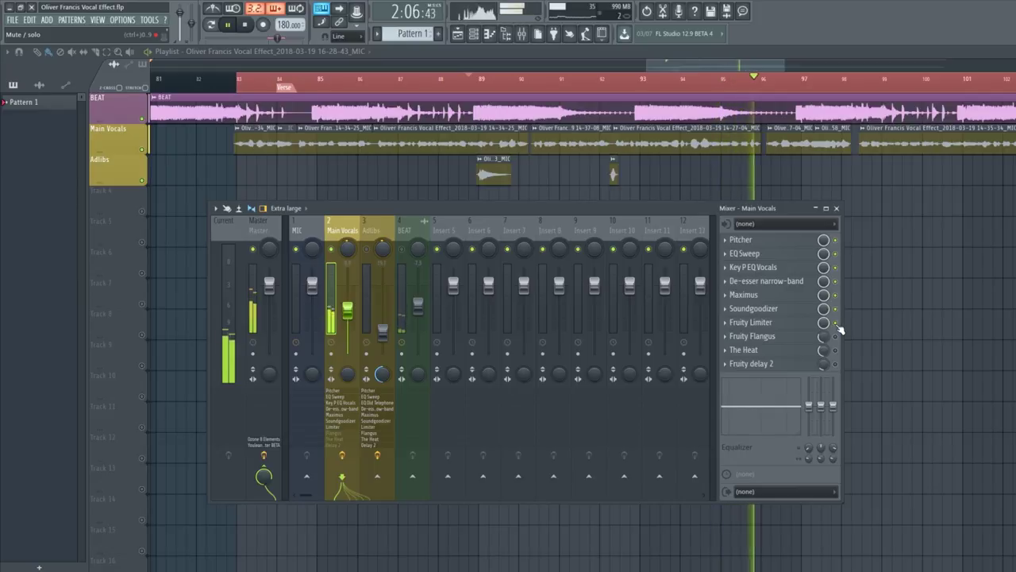
key(space)
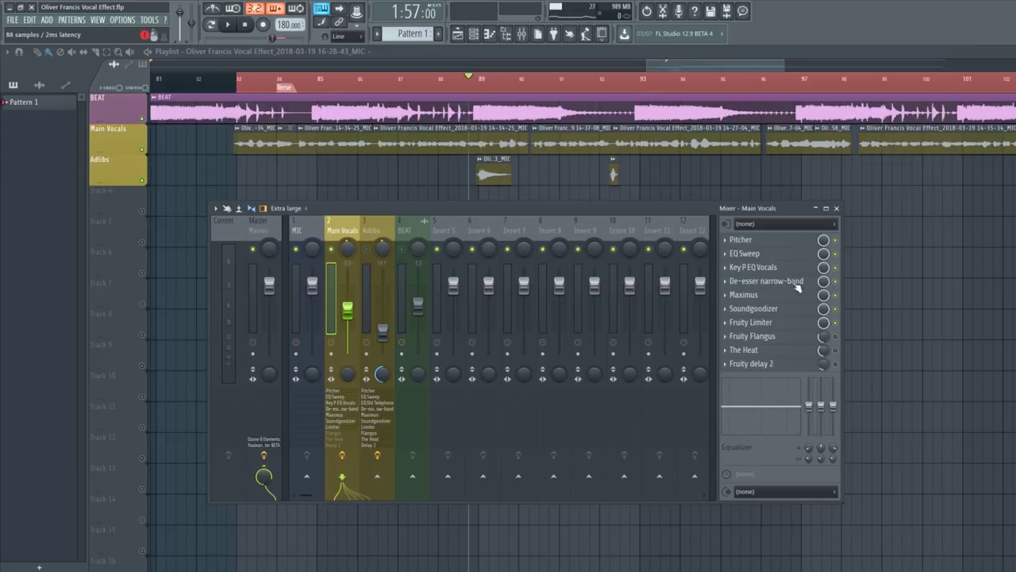
click(762, 336)
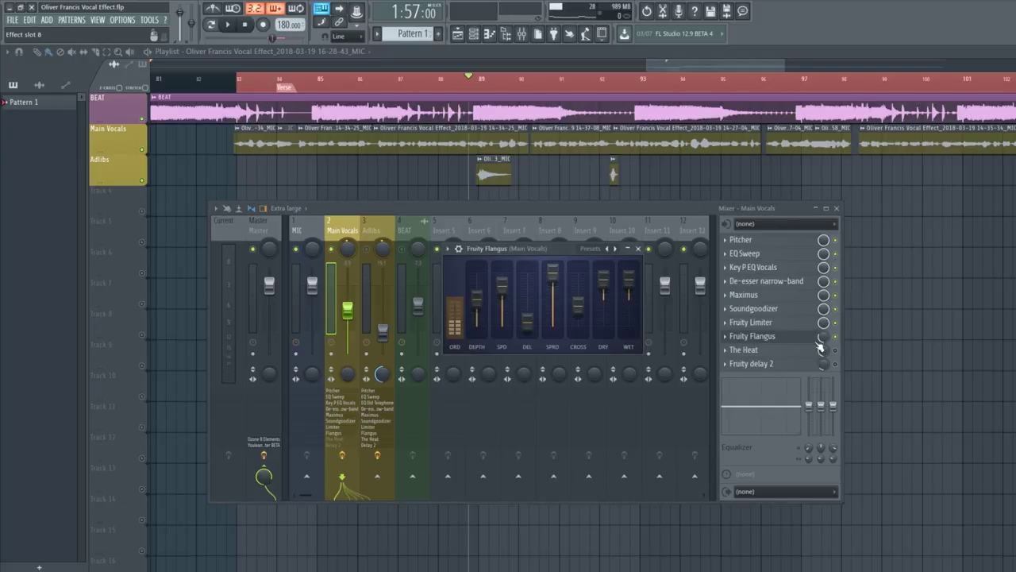
click(835, 337)
drag(537, 250, 526, 248)
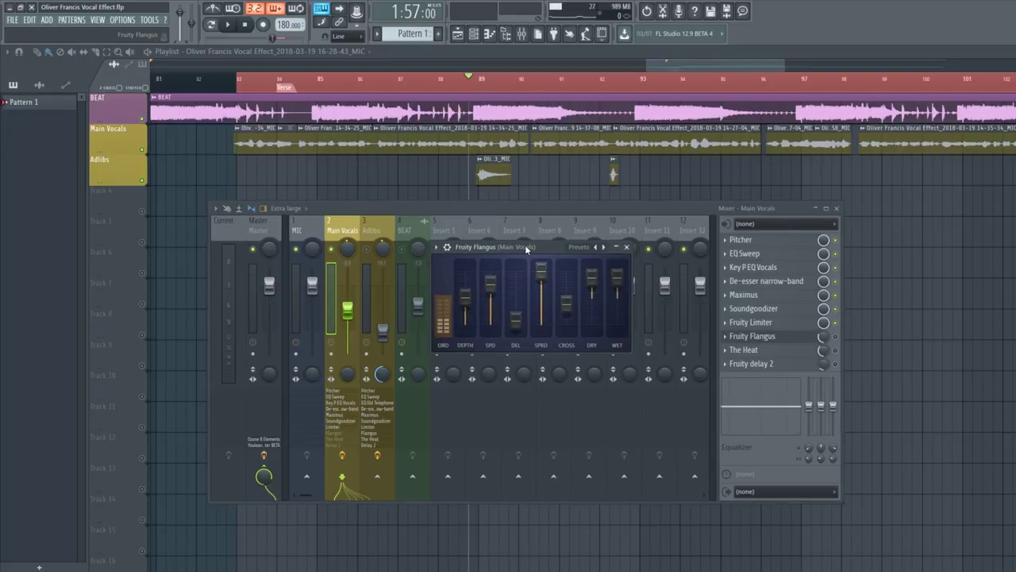
click(835, 338)
click(775, 340)
click(822, 338)
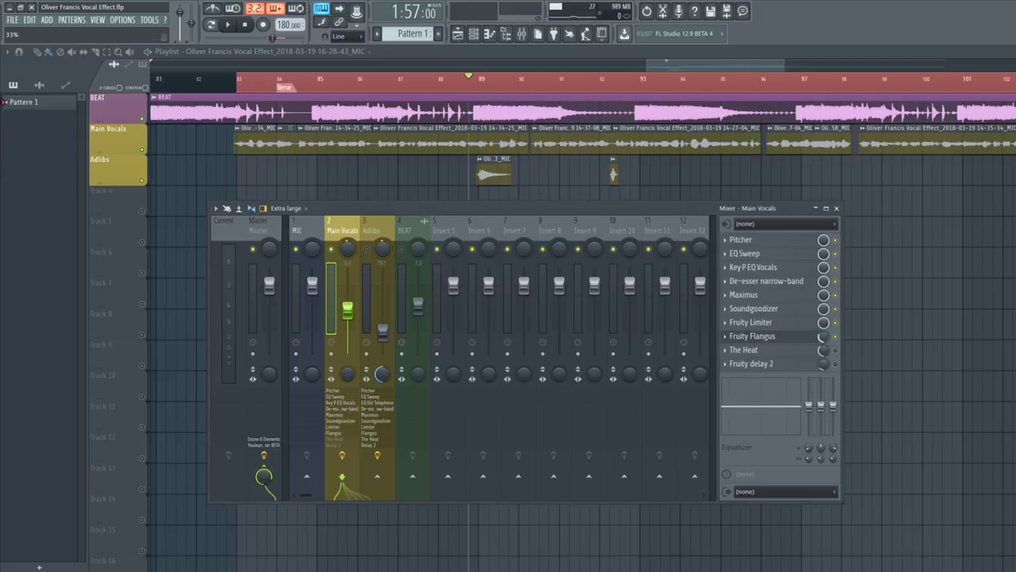
click(754, 336)
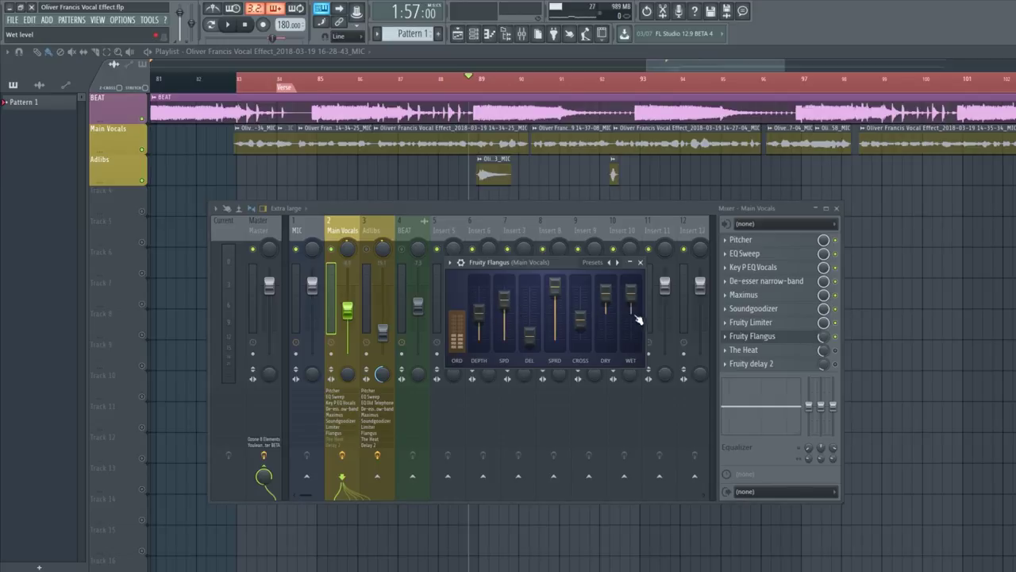
click(640, 262)
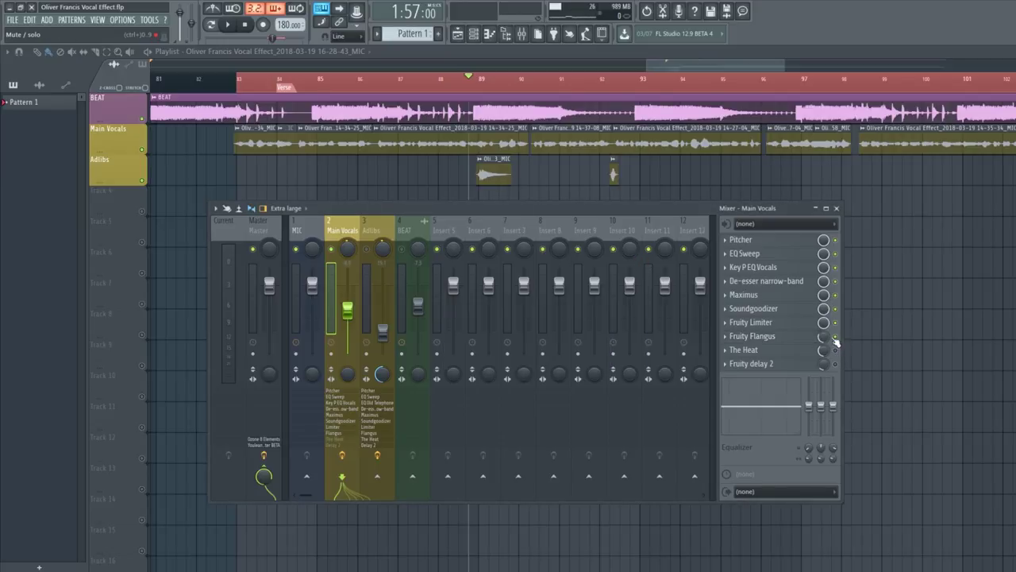
key(space)
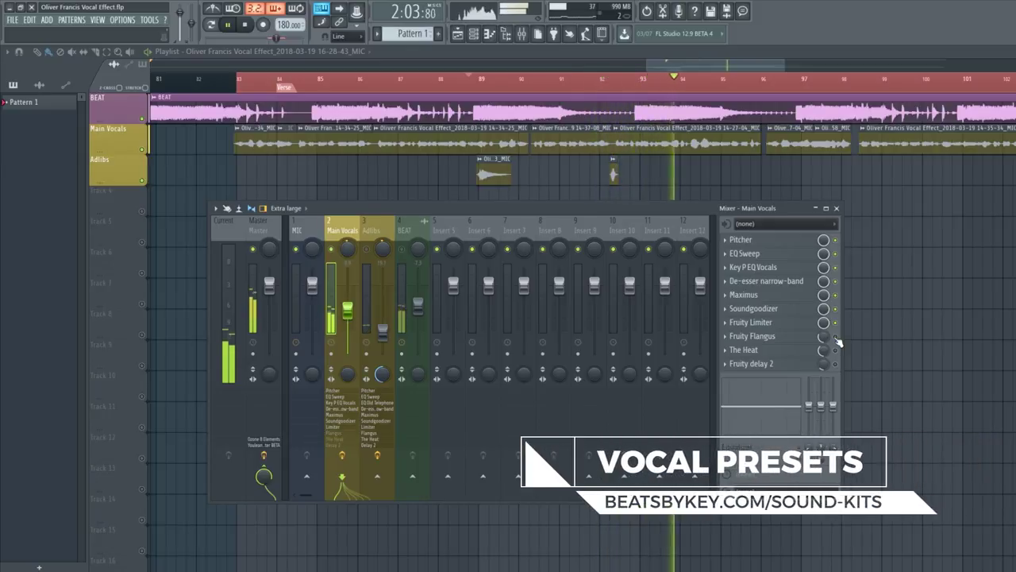
key(space)
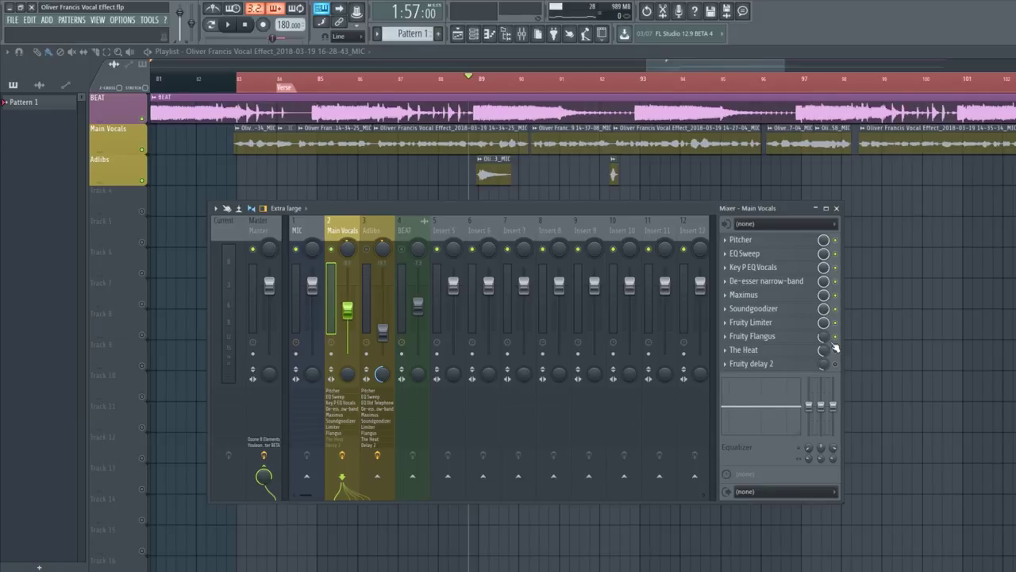
click(746, 350)
click(750, 350)
click(750, 350)
drag(529, 305, 540, 309)
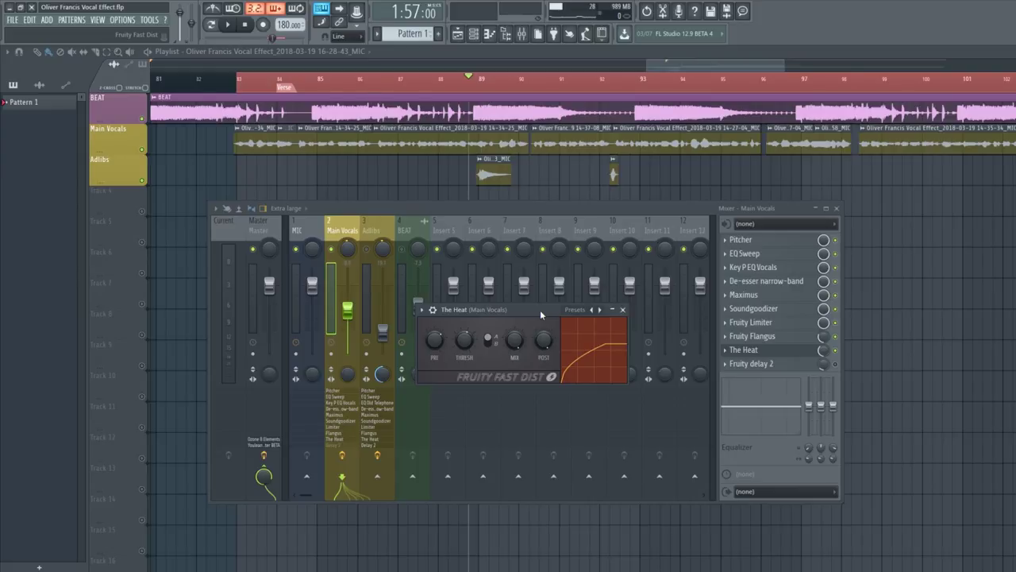
click(812, 353)
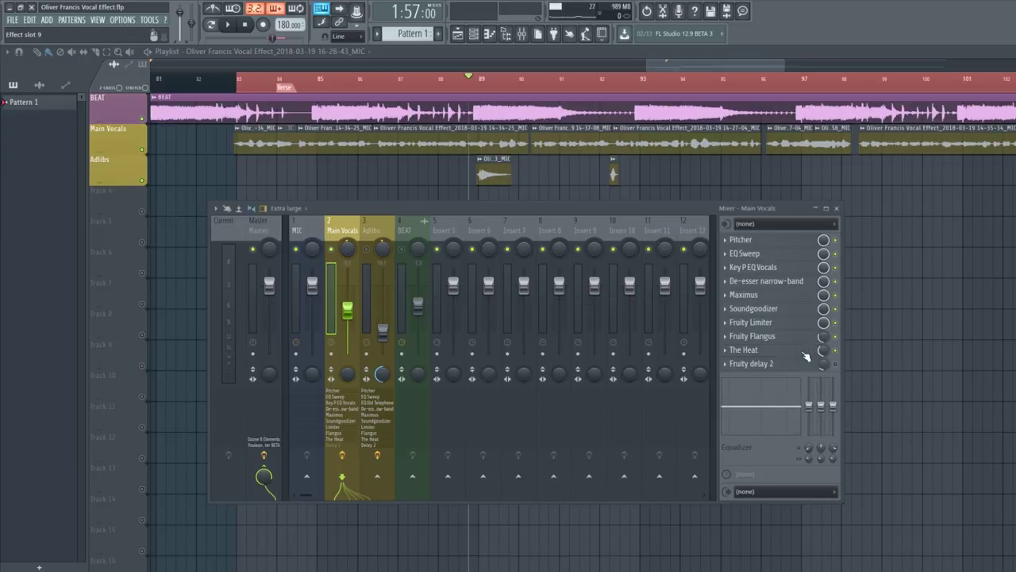
click(801, 354)
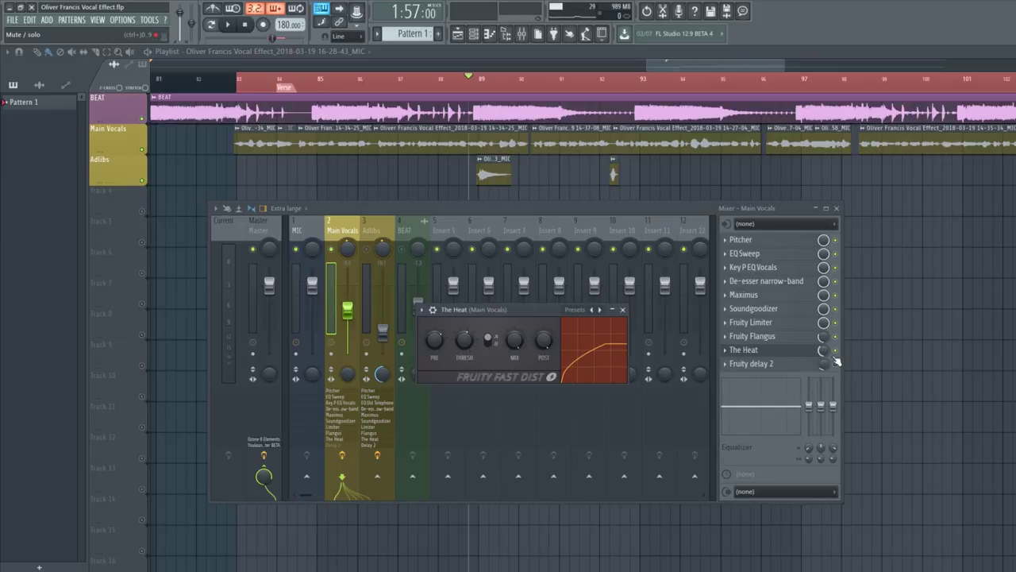
key(space)
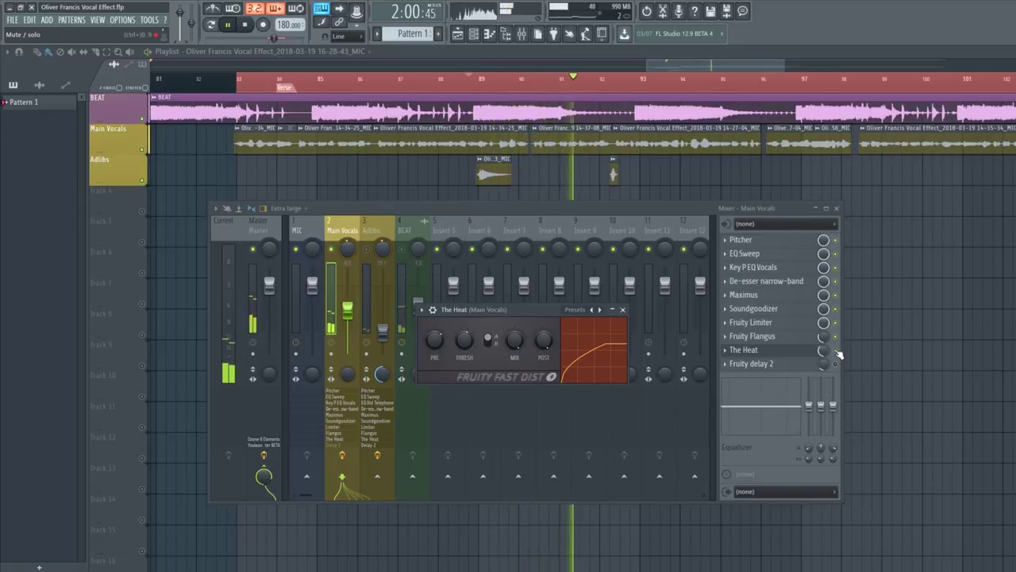
click(834, 351)
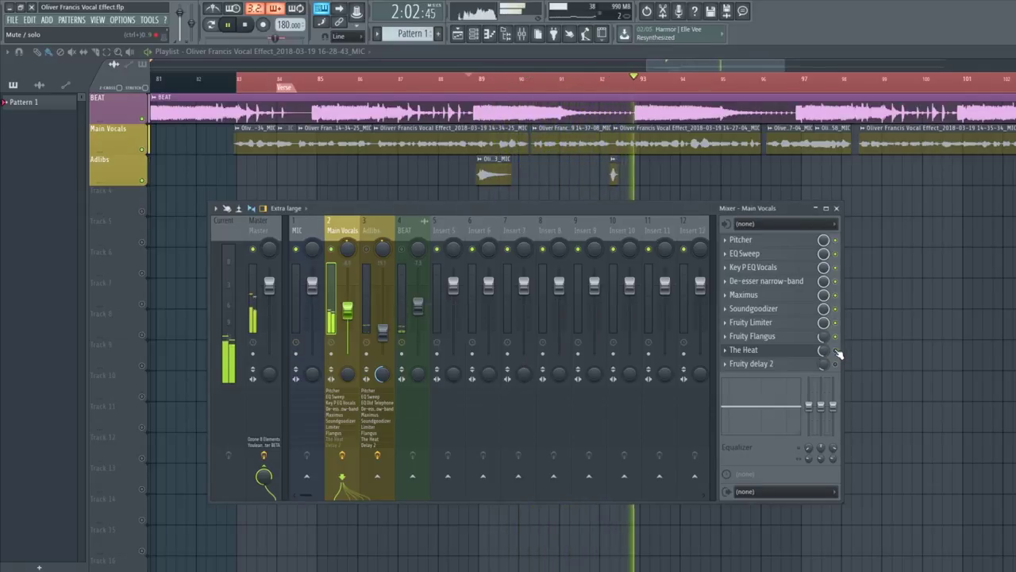
click(834, 350)
key(space)
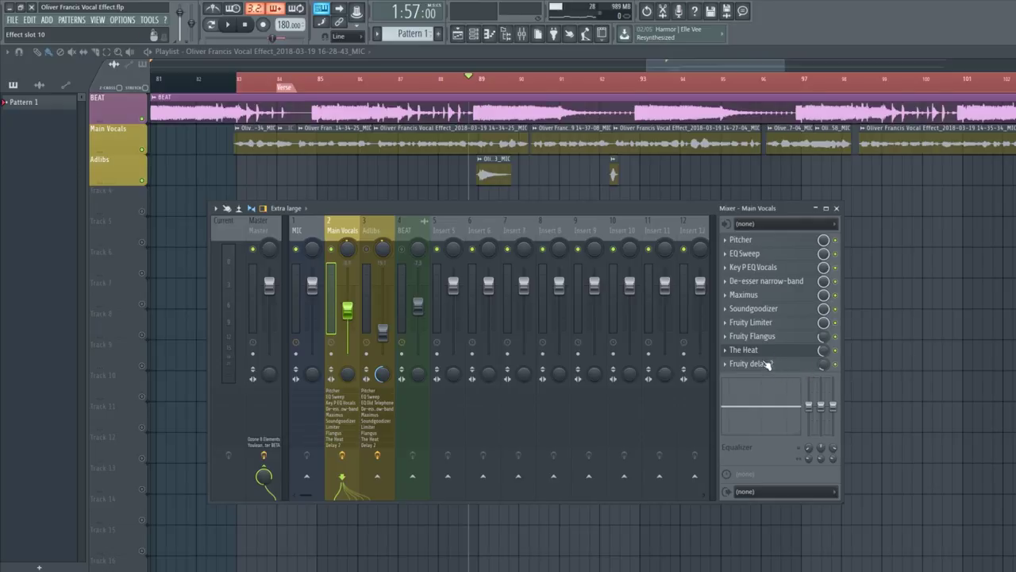
click(770, 362)
drag(616, 238, 564, 296)
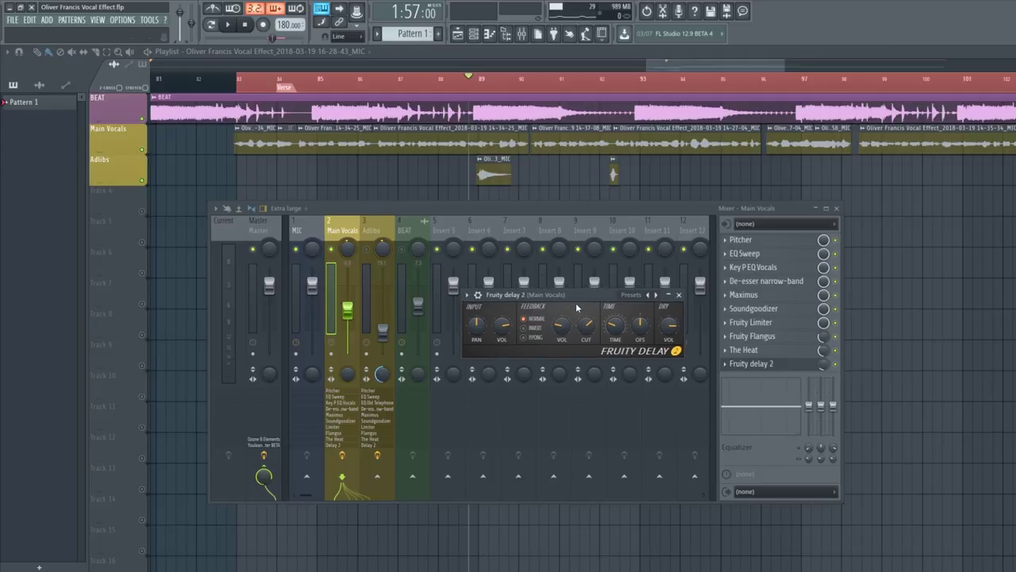
right_click(613, 326)
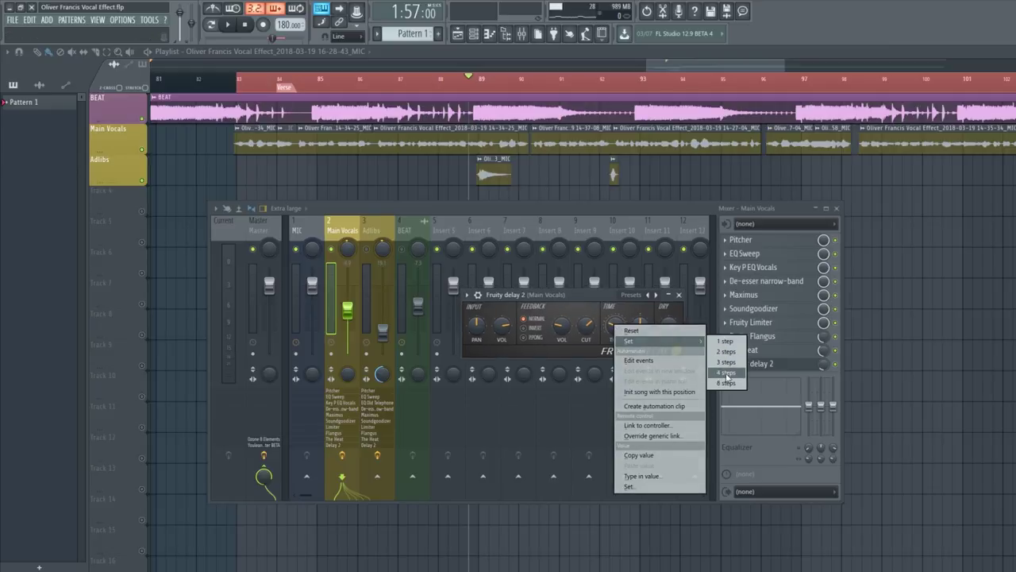
click(604, 329)
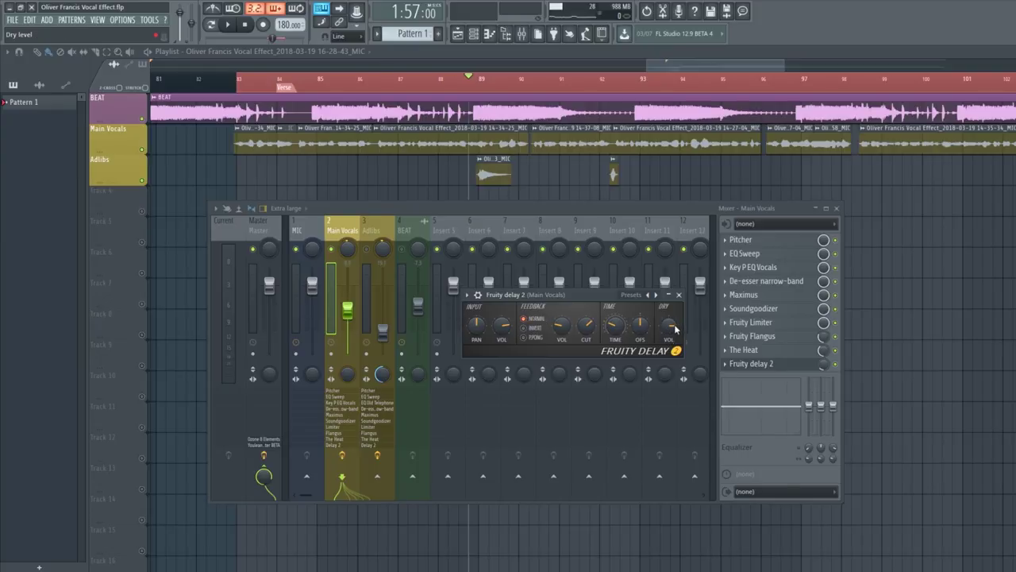
click(786, 364)
click(823, 364)
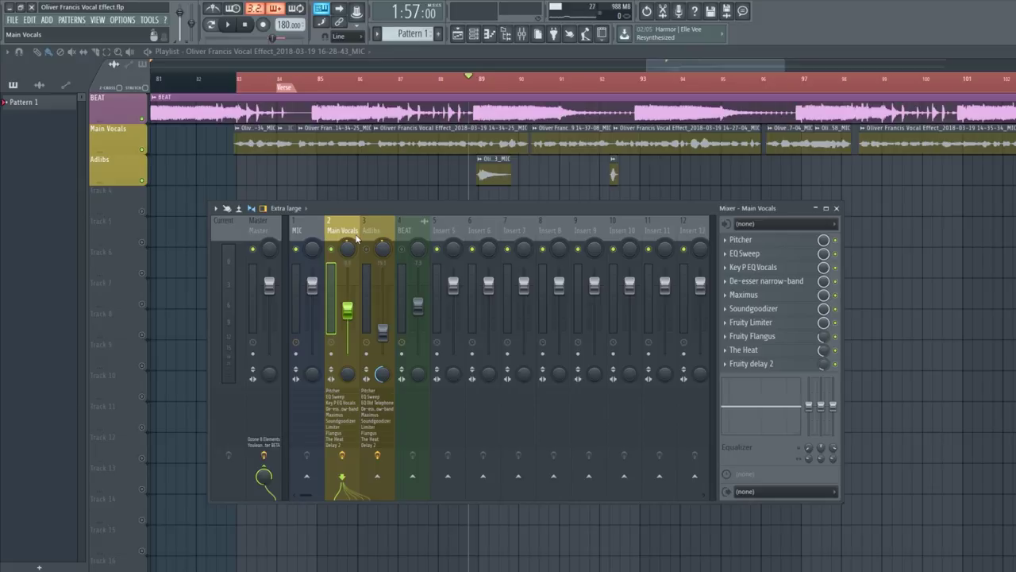
Step: Play and stop the mix, then show the Adlibs insert's effect chain
key(space)
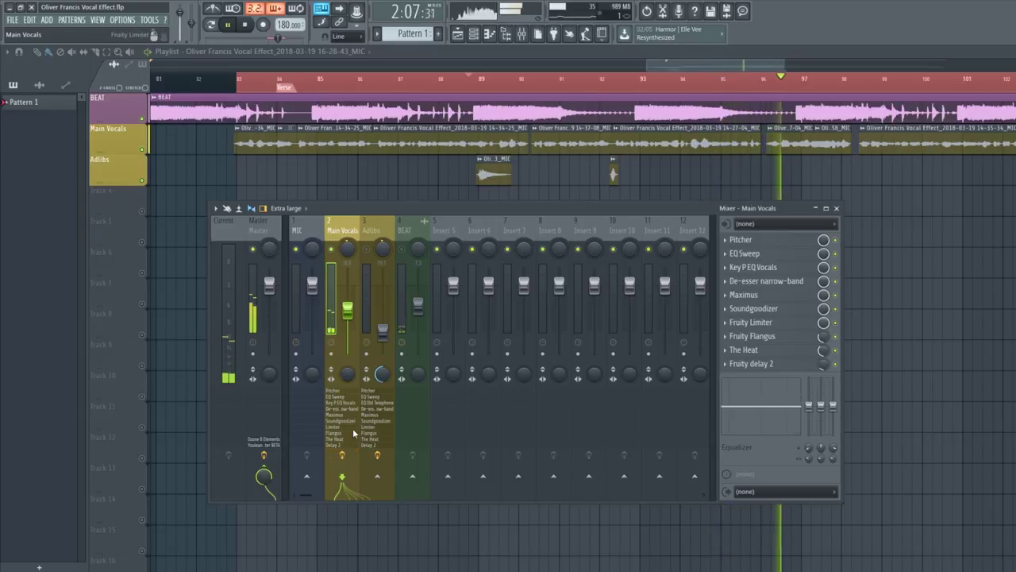
key(space)
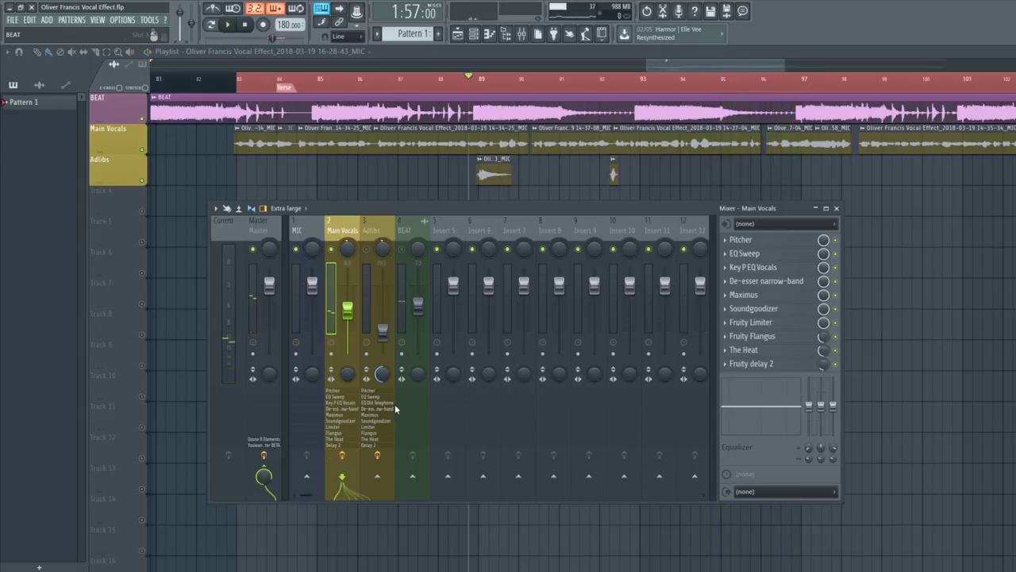
click(385, 231)
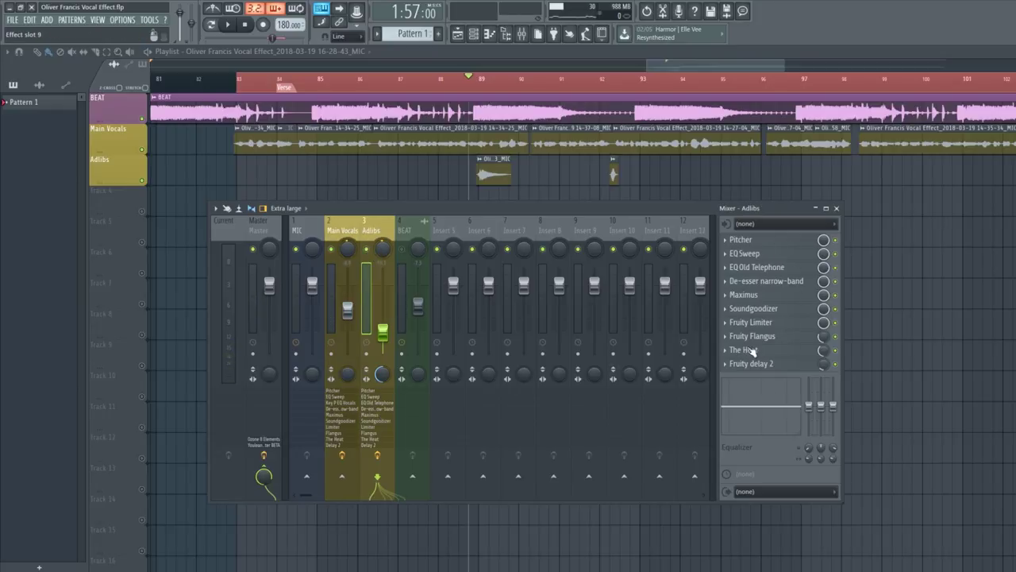
click(768, 267)
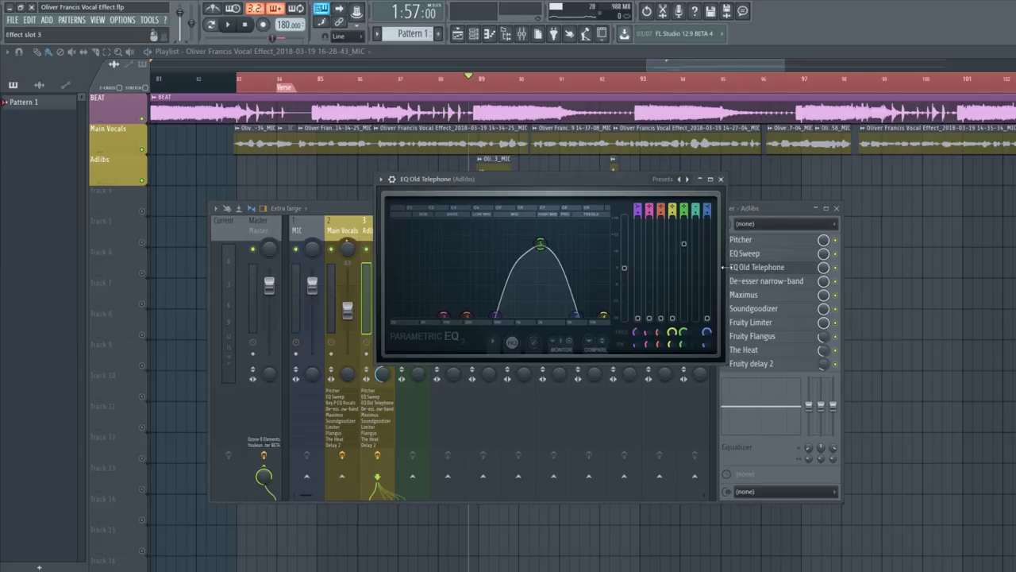
click(684, 180)
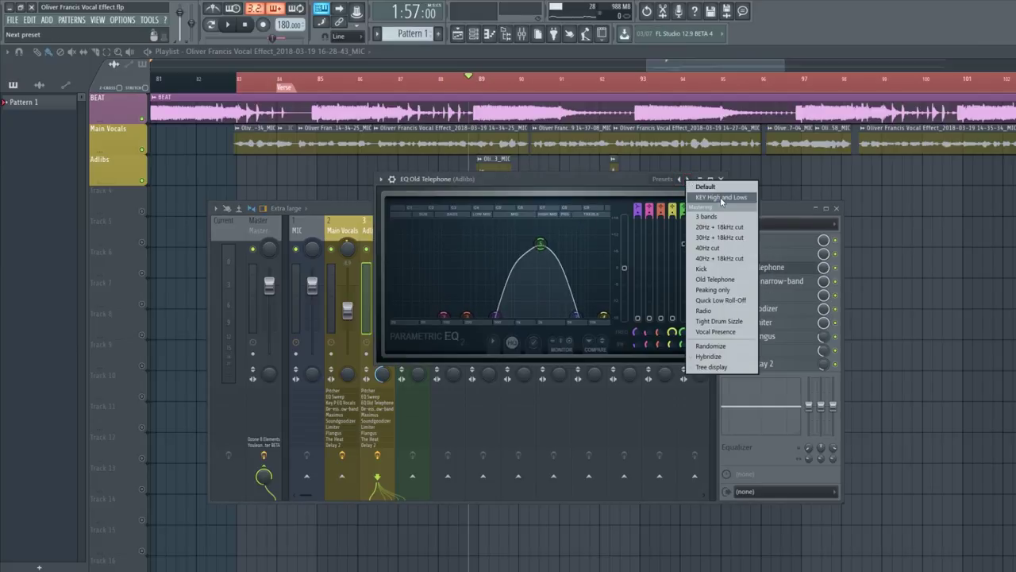
click(586, 177)
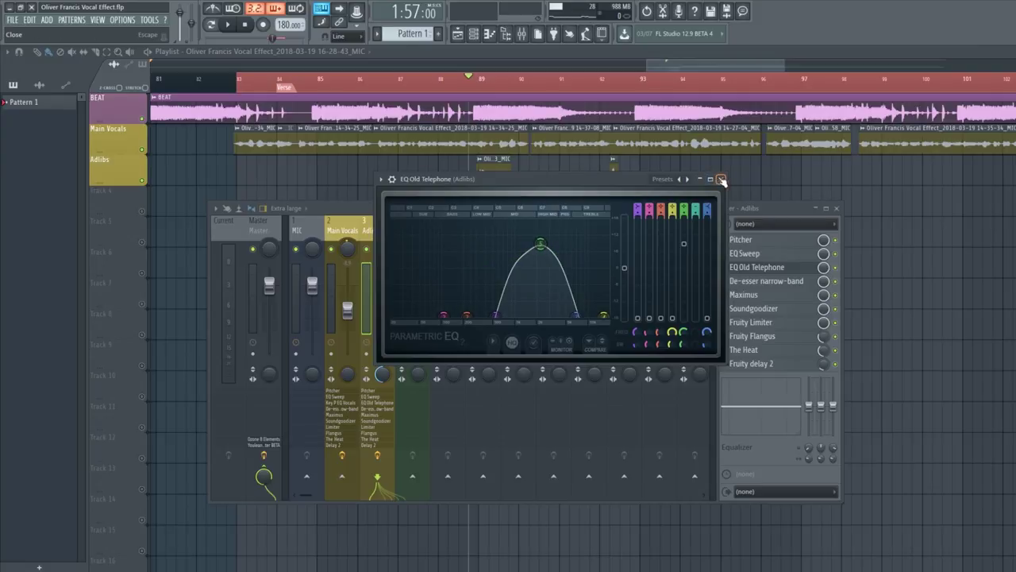
click(721, 179)
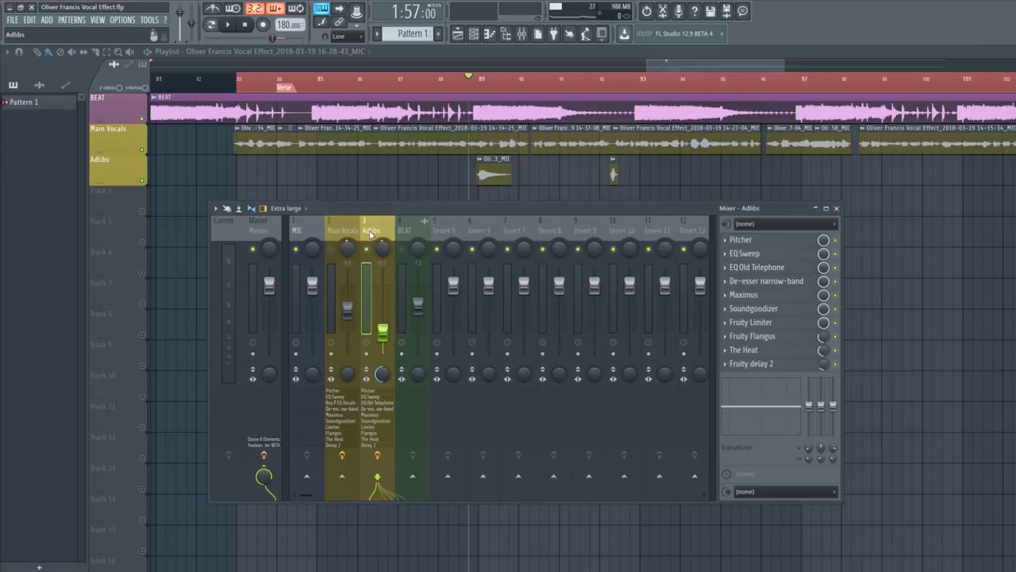
key(space)
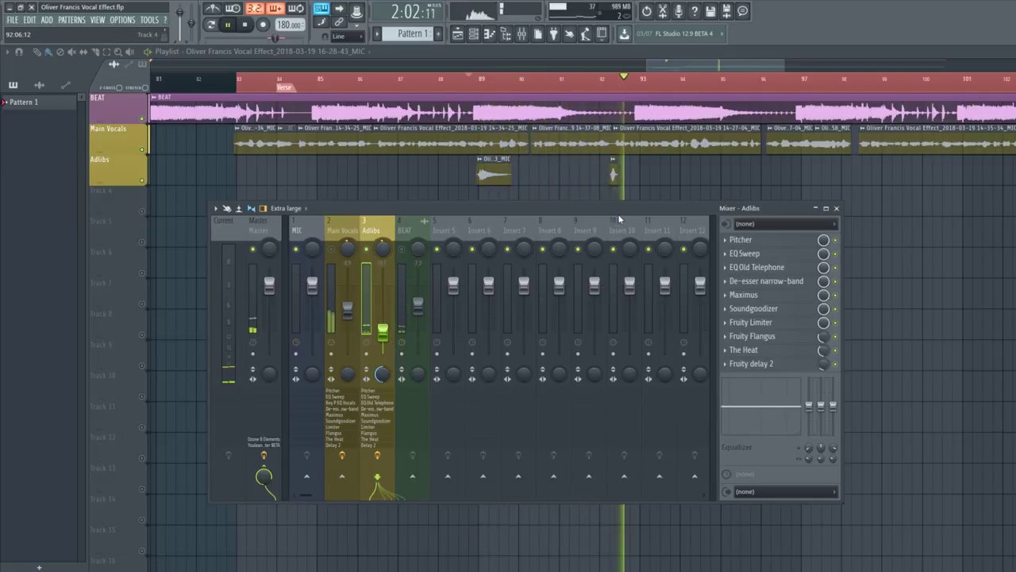
key(space)
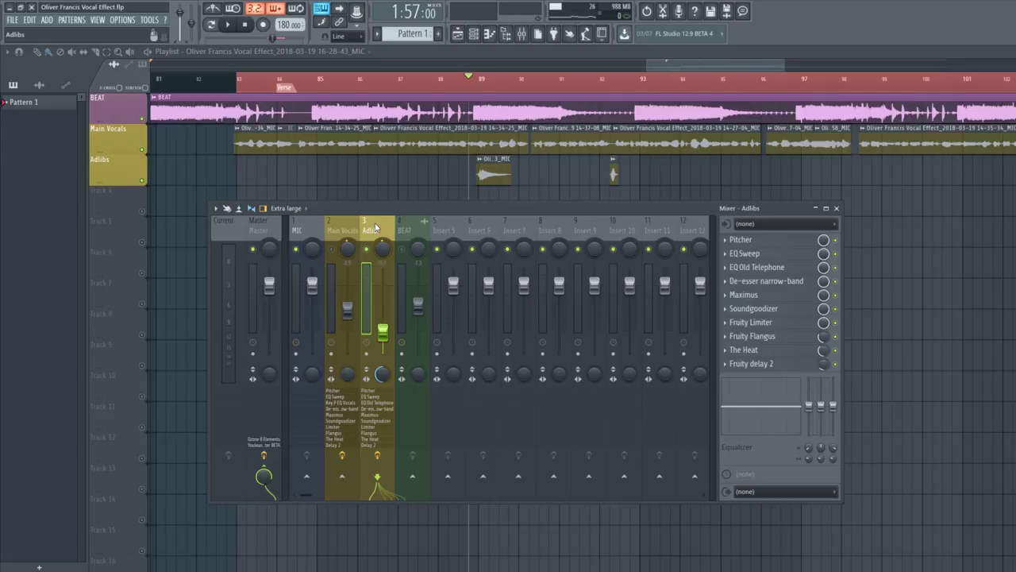
Step: Check the Main Vocals insert's panning options, then dismiss them
click(343, 232)
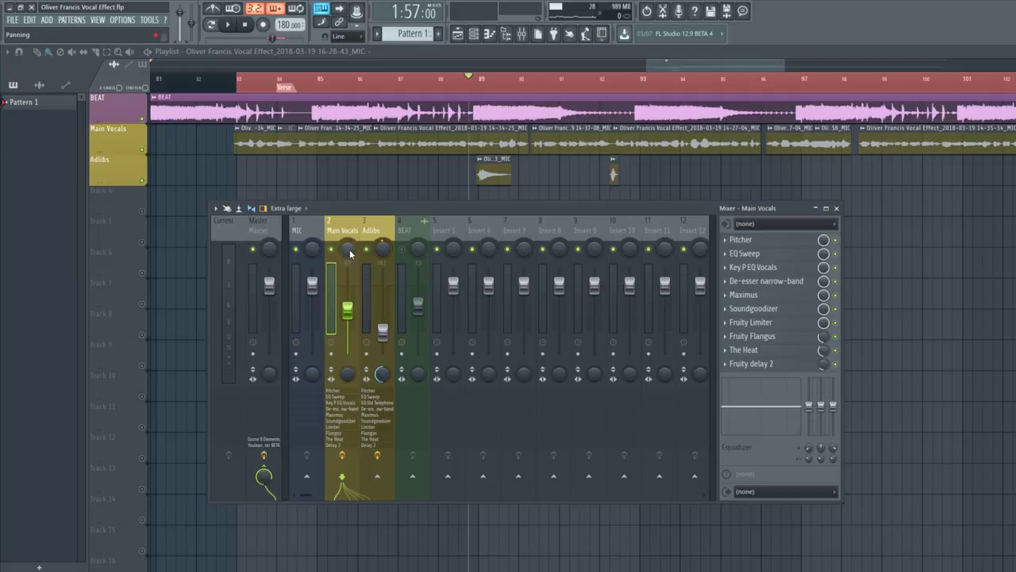
right_click(349, 252)
key(Escape)
Step: Pan the Adlibs insert 8% left and show the Master's Ozone 8 and Youlean chain
click(384, 242)
drag(384, 250, 384, 253)
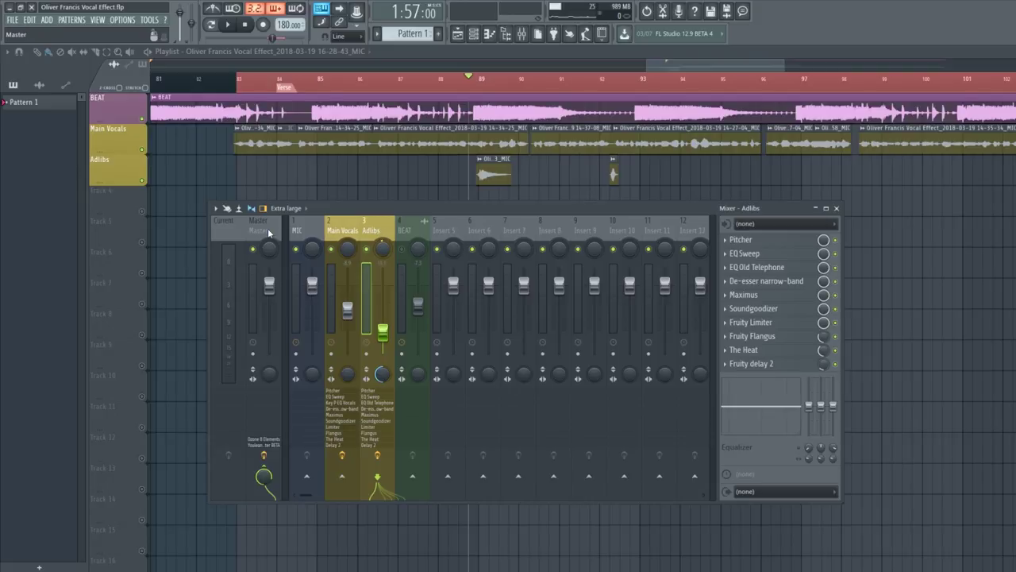
click(335, 231)
click(261, 231)
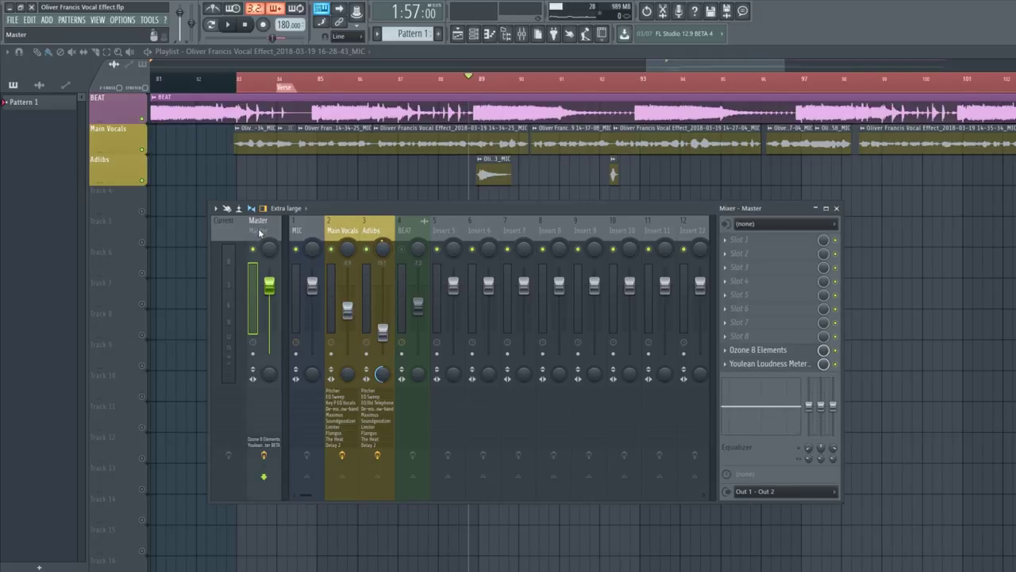
click(768, 350)
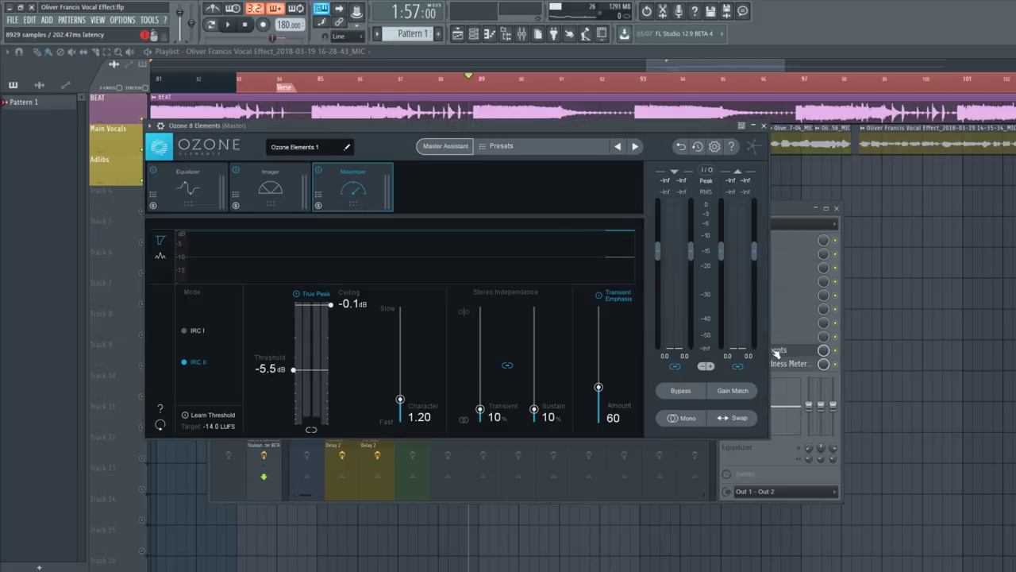
click(527, 193)
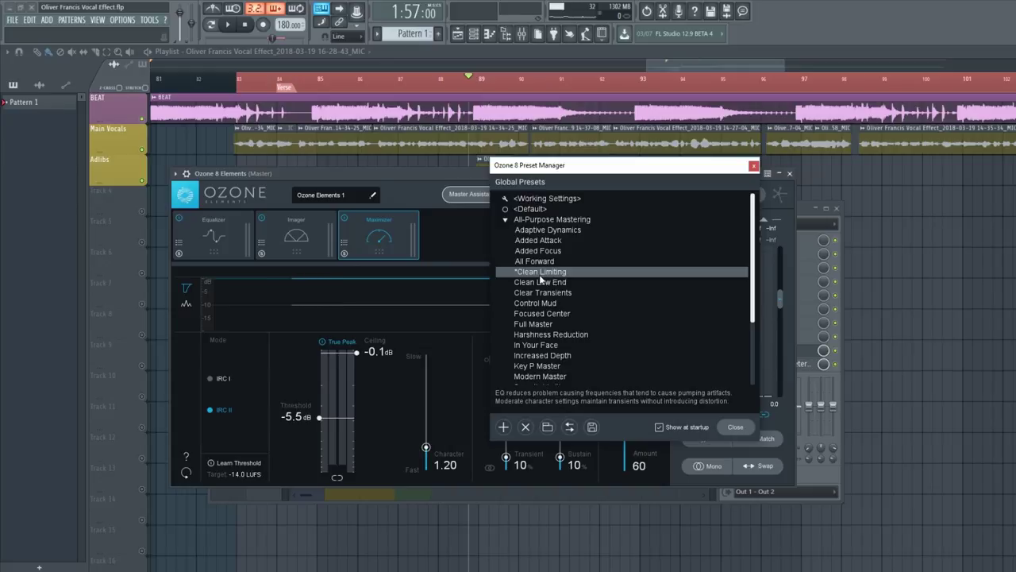
click(752, 167)
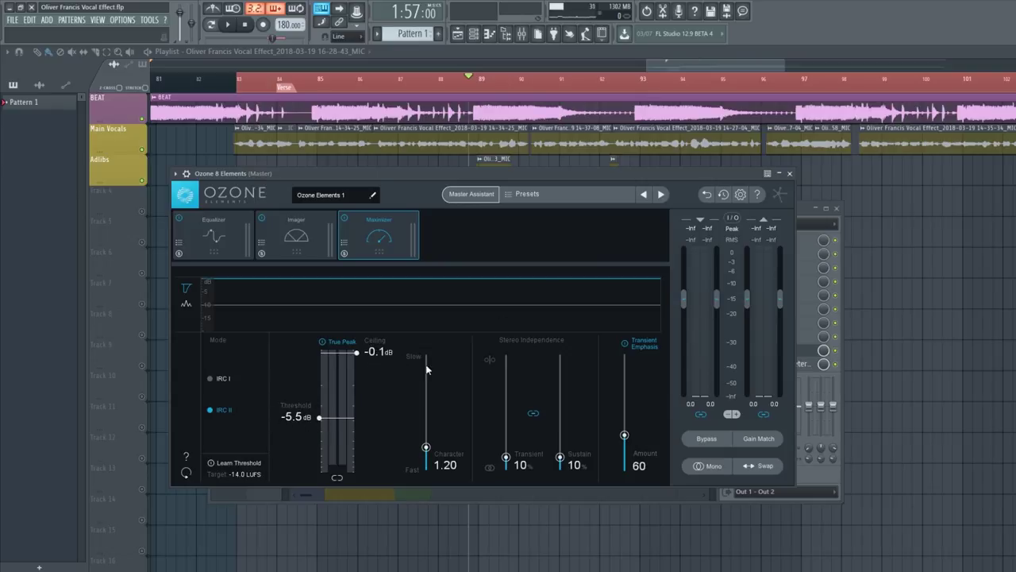
click(789, 174)
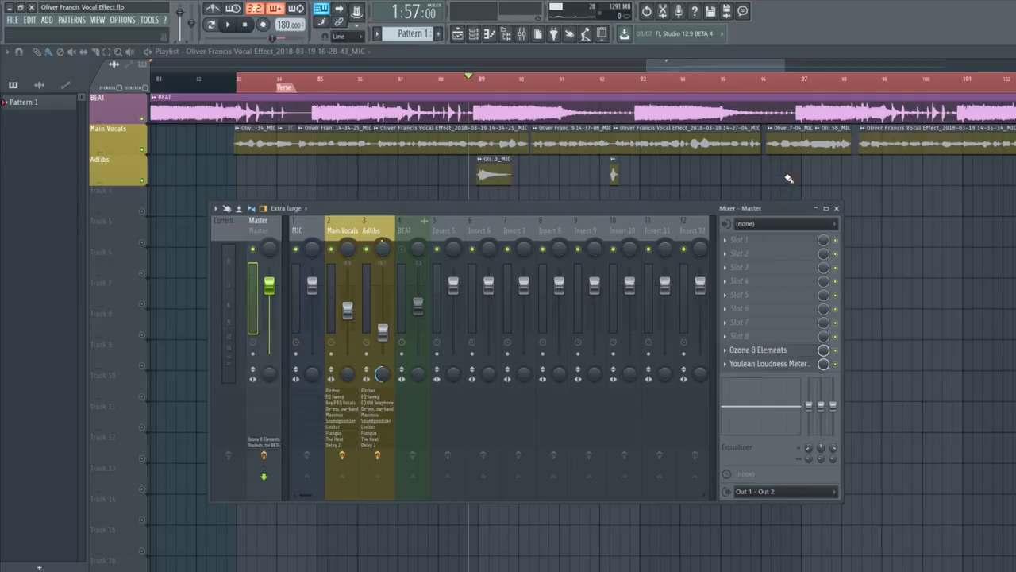
mouse_move(661, 208)
mouse_down()
mouse_move(669, 200)
mouse_move(664, 210)
mouse_up()
click(754, 352)
mouse_move(535, 176)
mouse_down()
mouse_move(484, 204)
mouse_move(522, 181)
mouse_up()
click(773, 181)
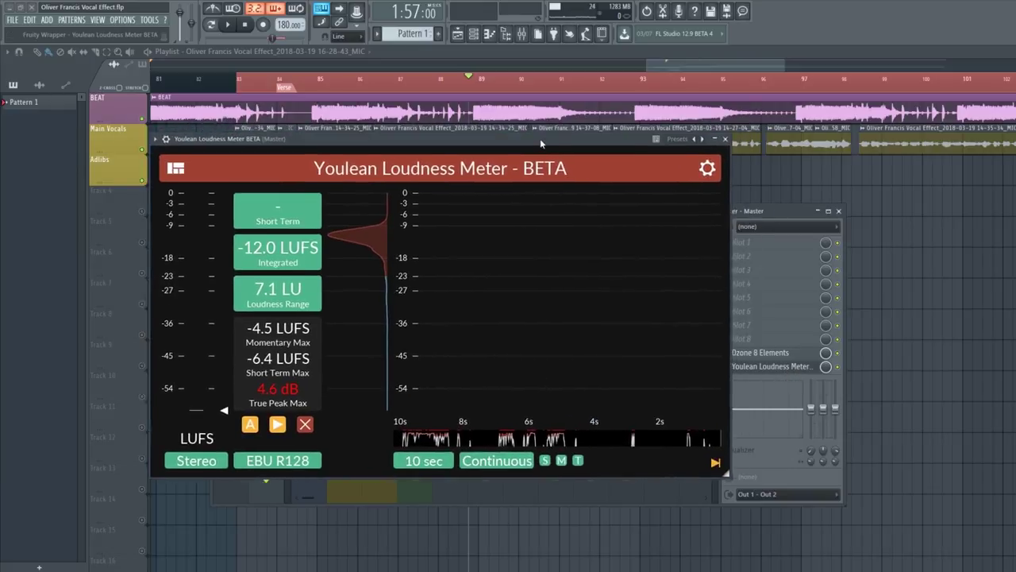
Step: Read -12.0 LUFS integrated on the Youlean Loudness Meter, then close it
drag(540, 138, 550, 151)
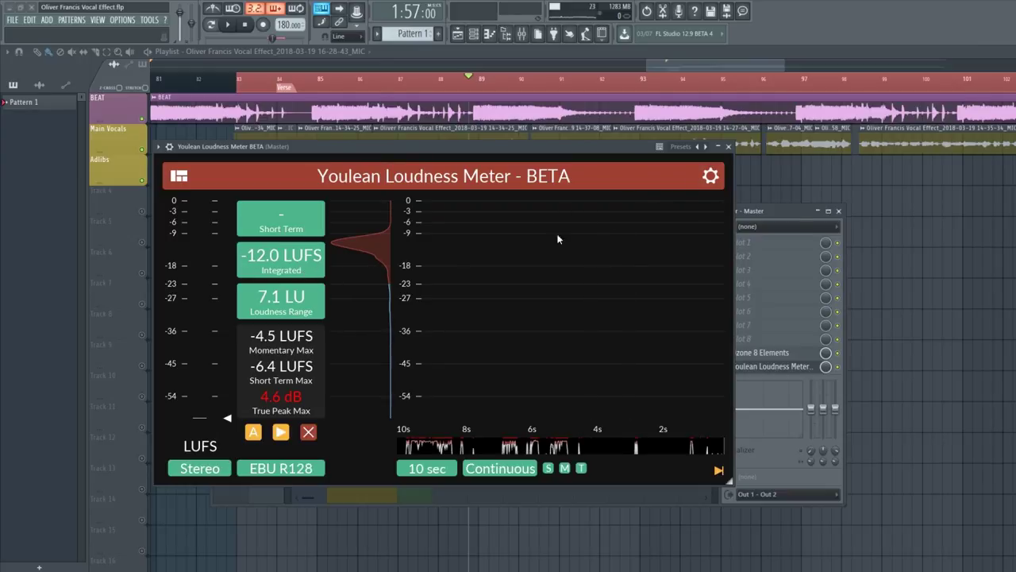
click(728, 147)
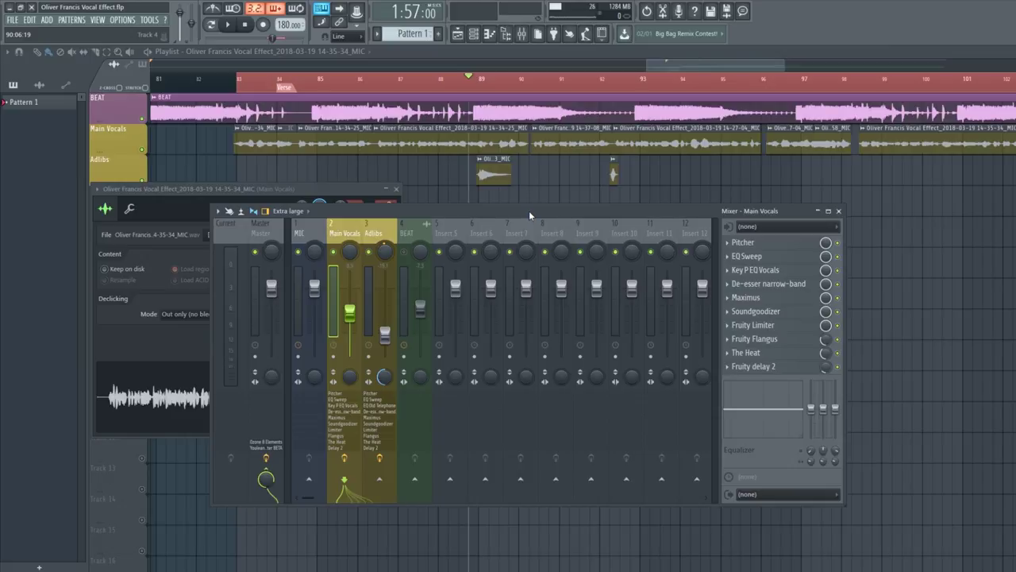